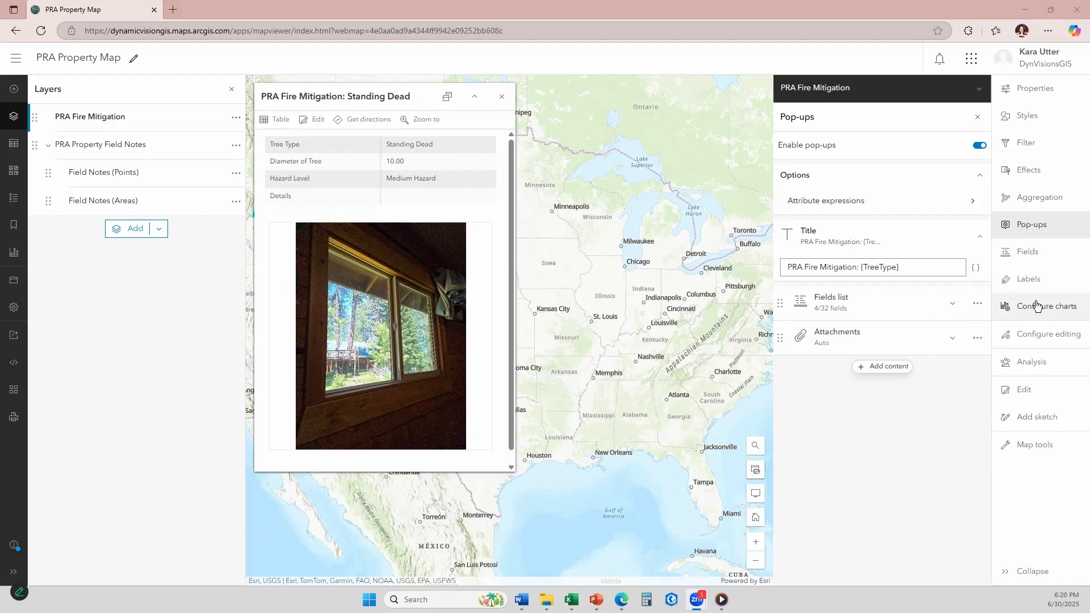
Step: Open the form configuration for the PRA Fire Mitigation layer
left_click(1040, 343)
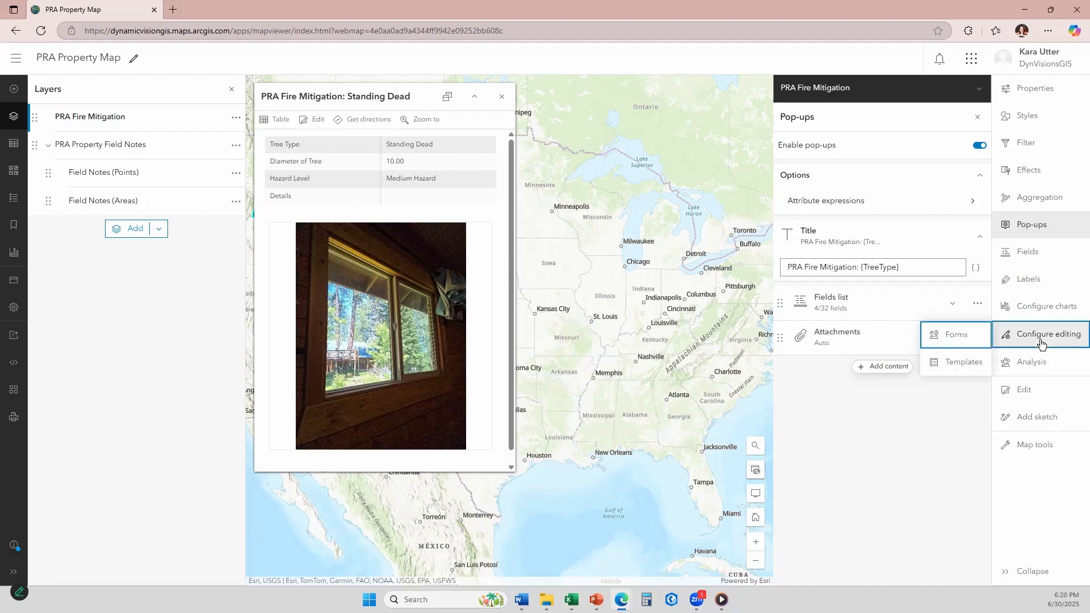
left_click(966, 335)
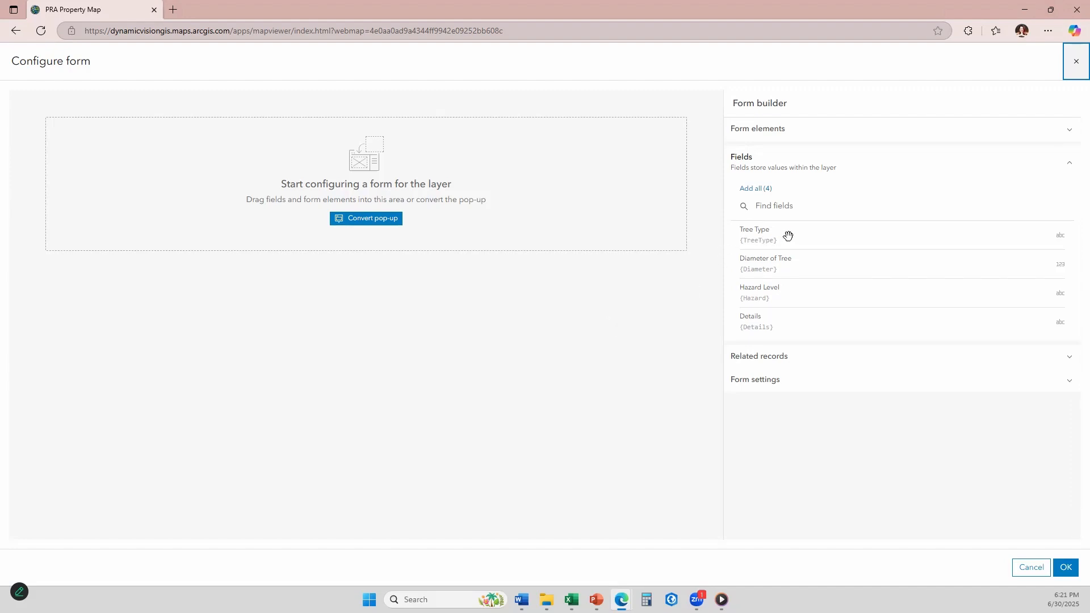
Step: Add the Tree Type field to the empty form and remove it again
left_click_drag(788, 235, 428, 177)
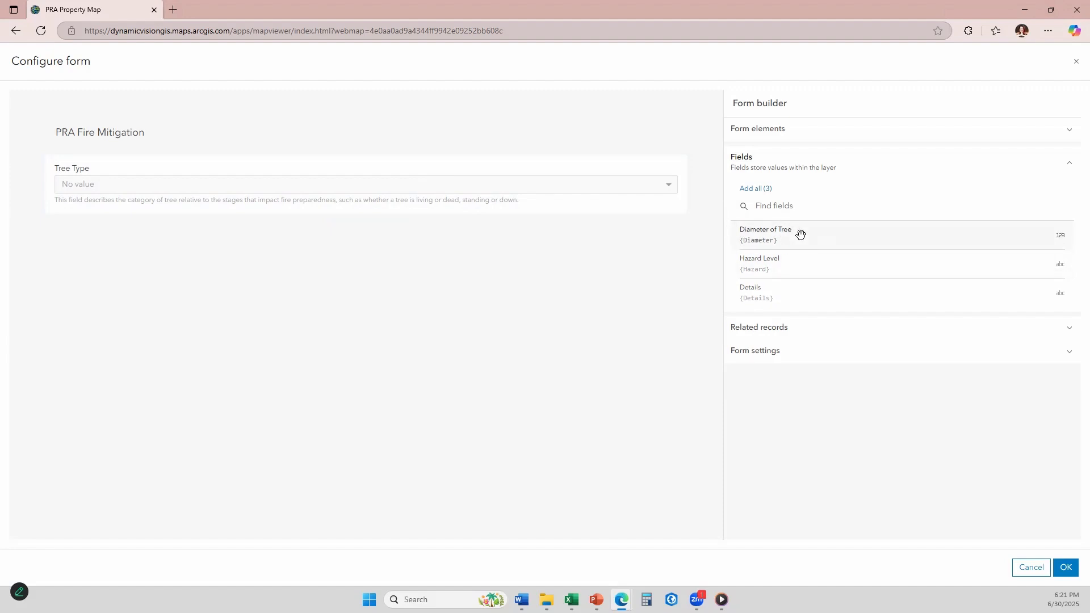
mouse_move(617, 180)
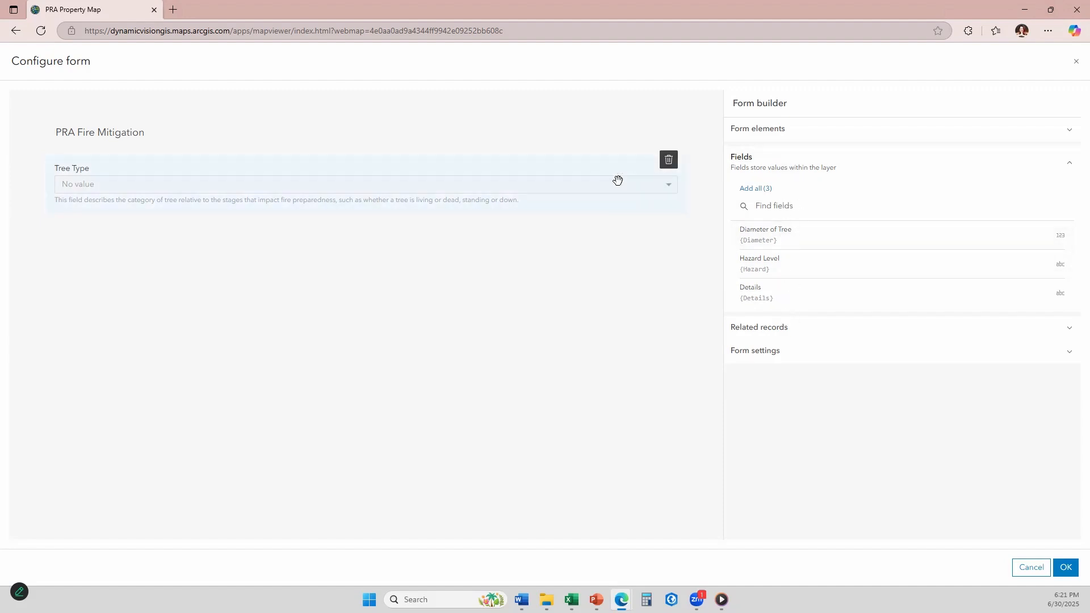
left_click(668, 161)
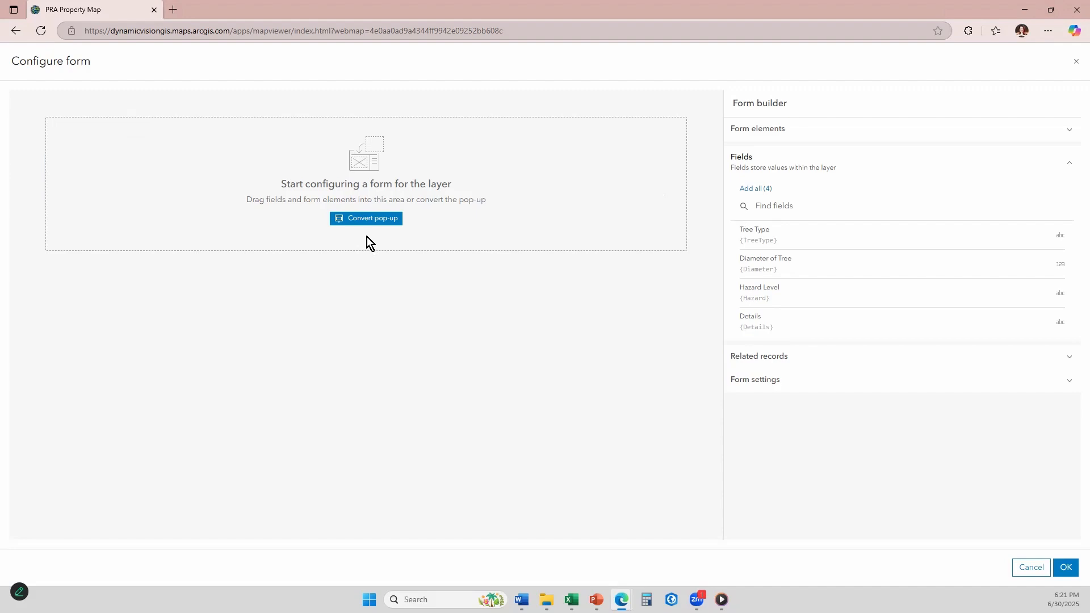
Step: Build the form by converting the layer's existing pop-up
left_click(371, 221)
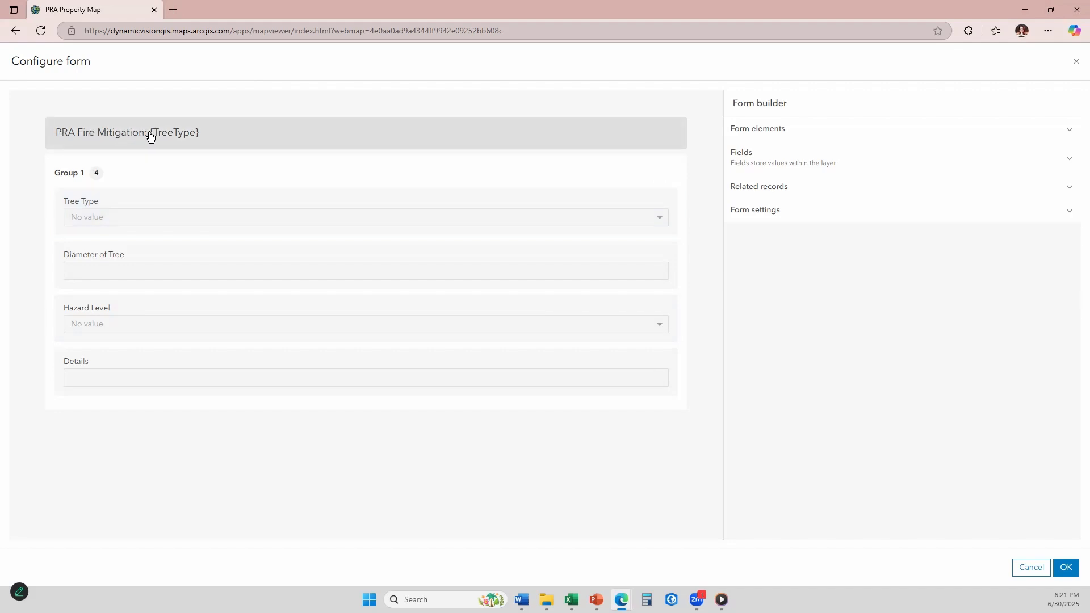
Step: Replace the {TreeType} field in the form title with {Hazard}, and restore {TreeType}
left_click(223, 135)
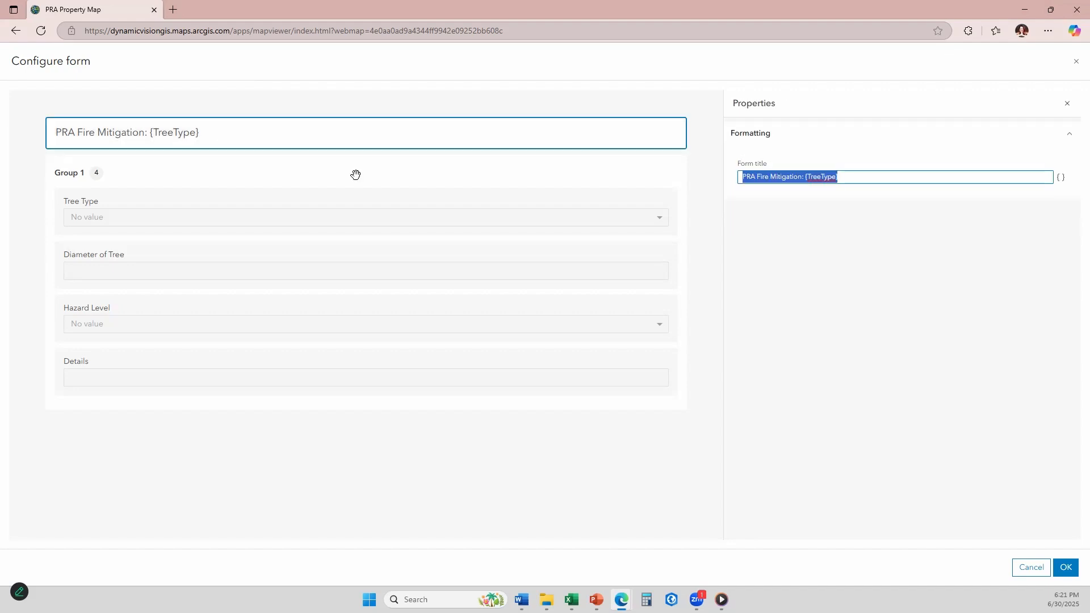
left_click(816, 177)
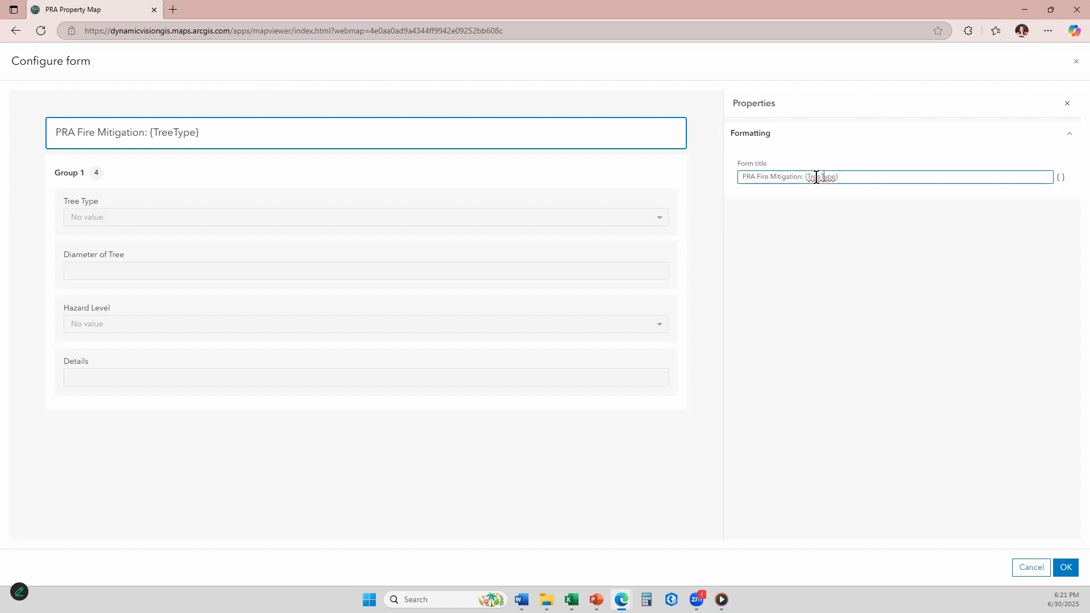
left_click_drag(805, 177, 847, 177)
left_click(1060, 177)
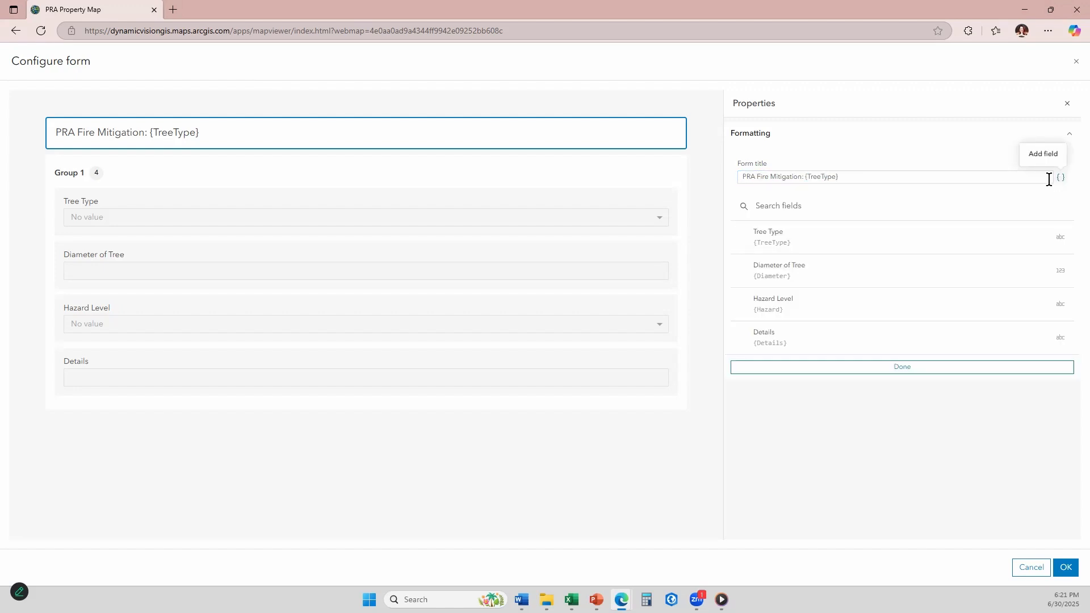
left_click(820, 306)
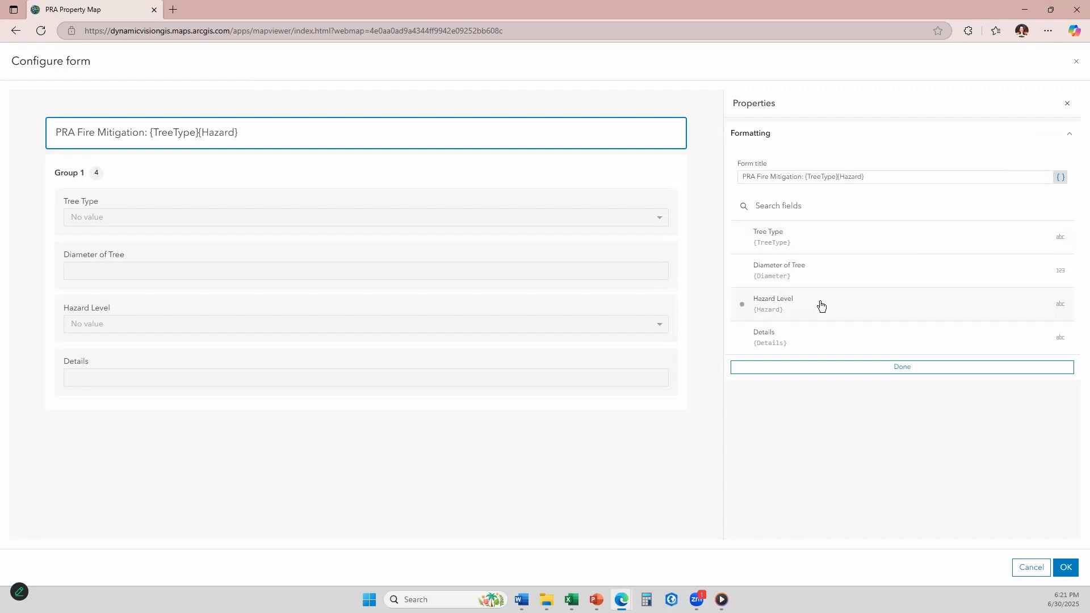
double_click(815, 177)
key("BackSpace")
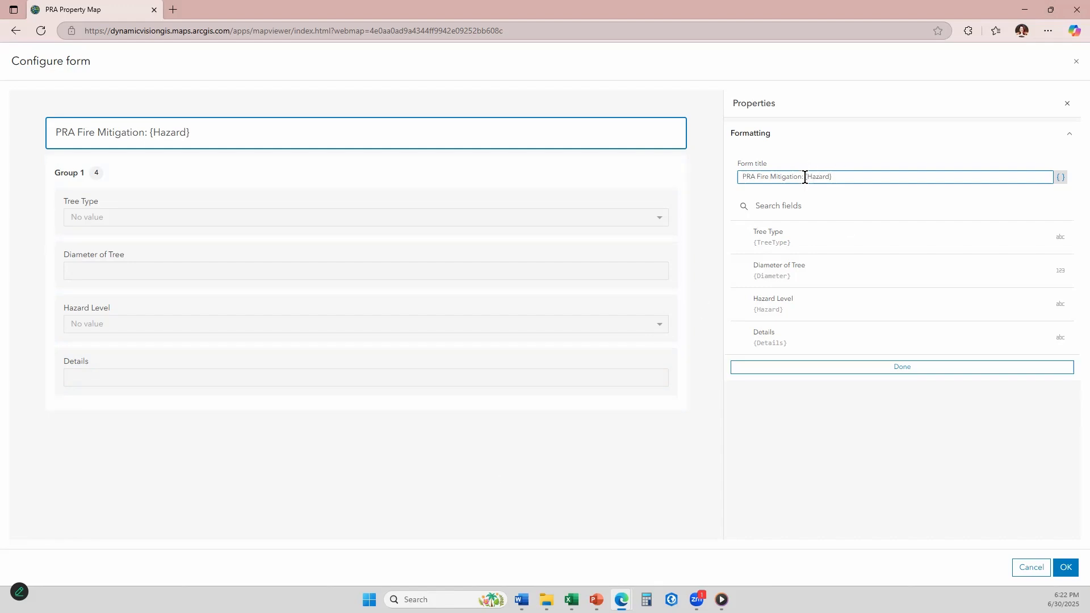
left_click(812, 239)
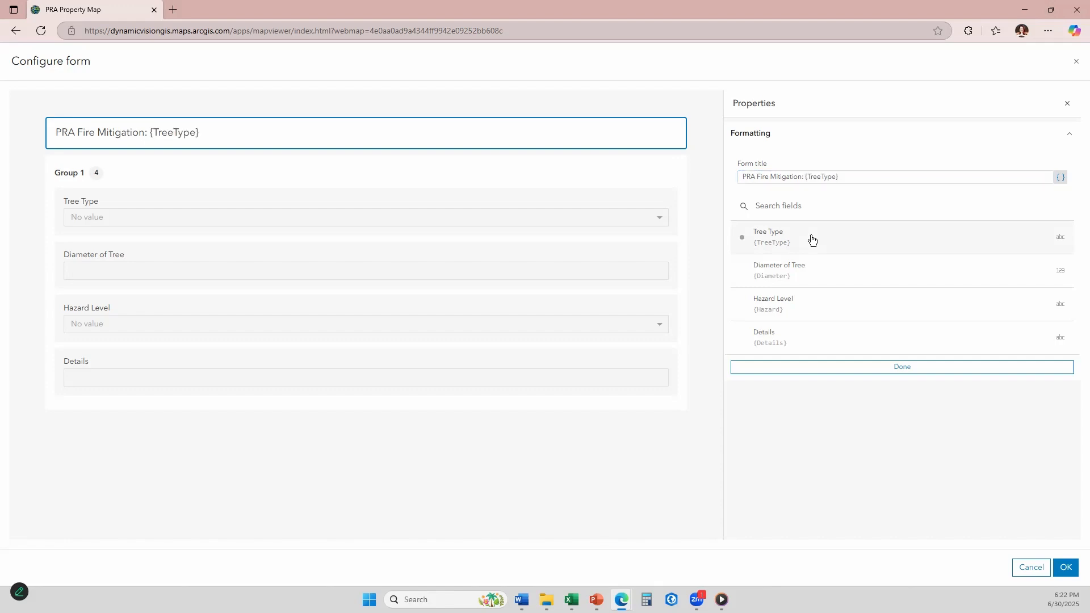
left_click(800, 367)
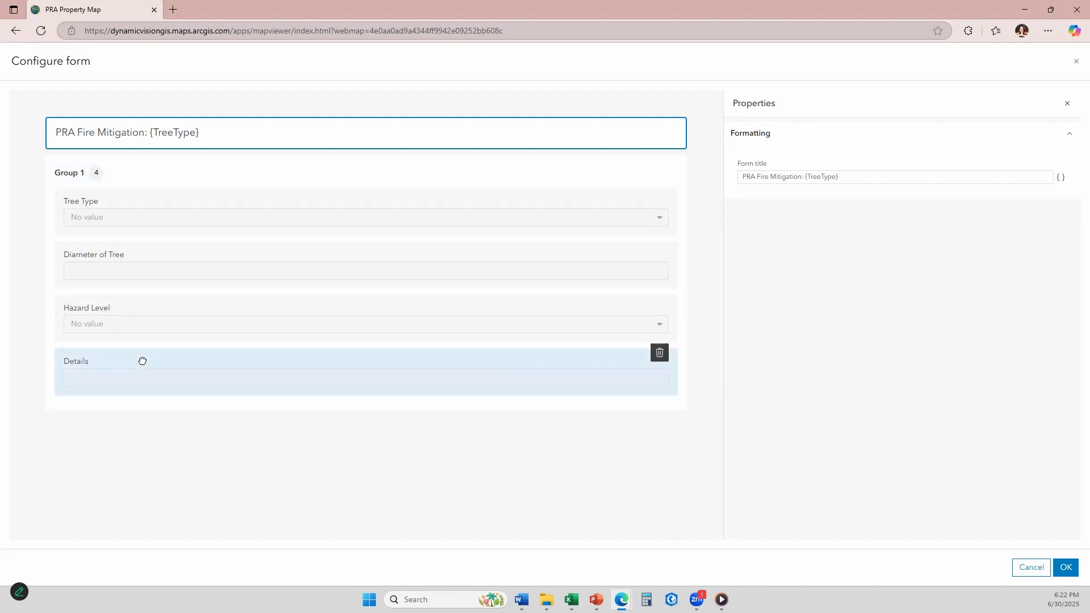
Step: Move the Details field out of Group 1 to below it, and rename the group Hazard Tree Details
left_click(143, 361)
left_click_drag(134, 360, 121, 455)
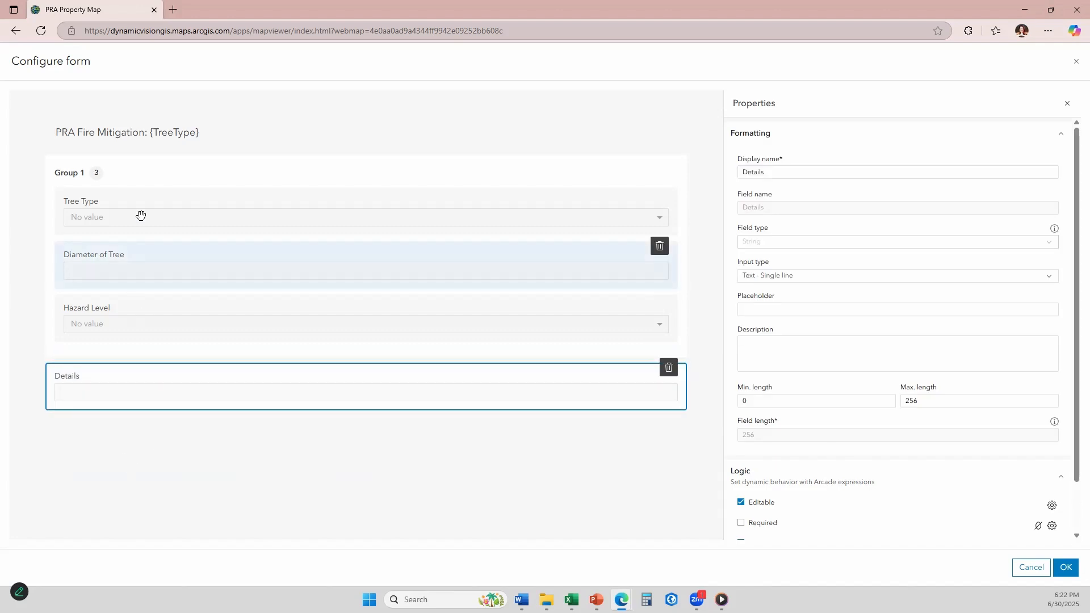
left_click(183, 173)
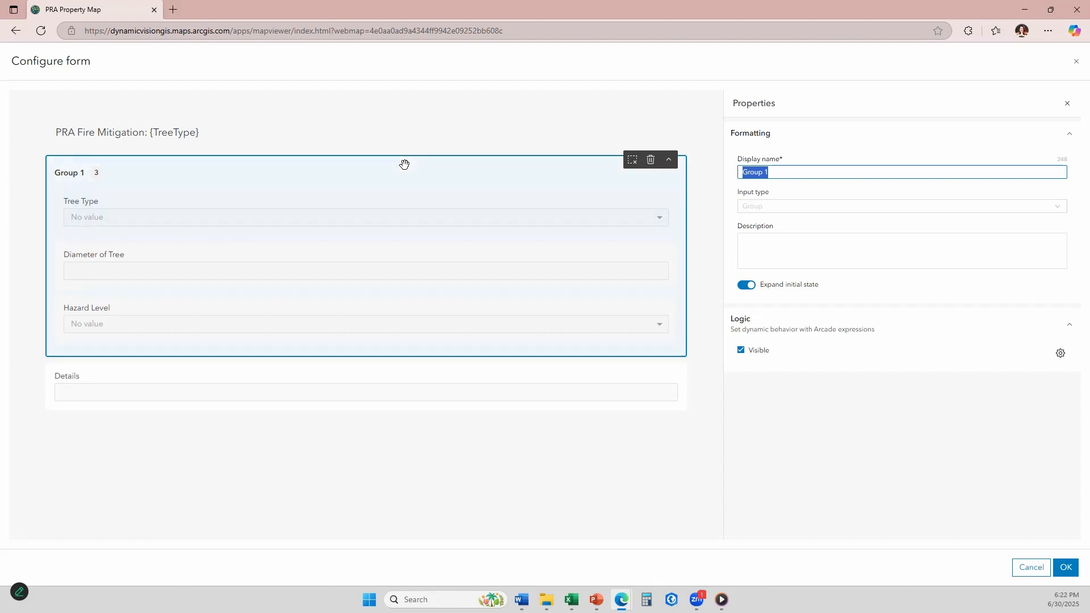
left_click_drag(779, 169, 725, 169)
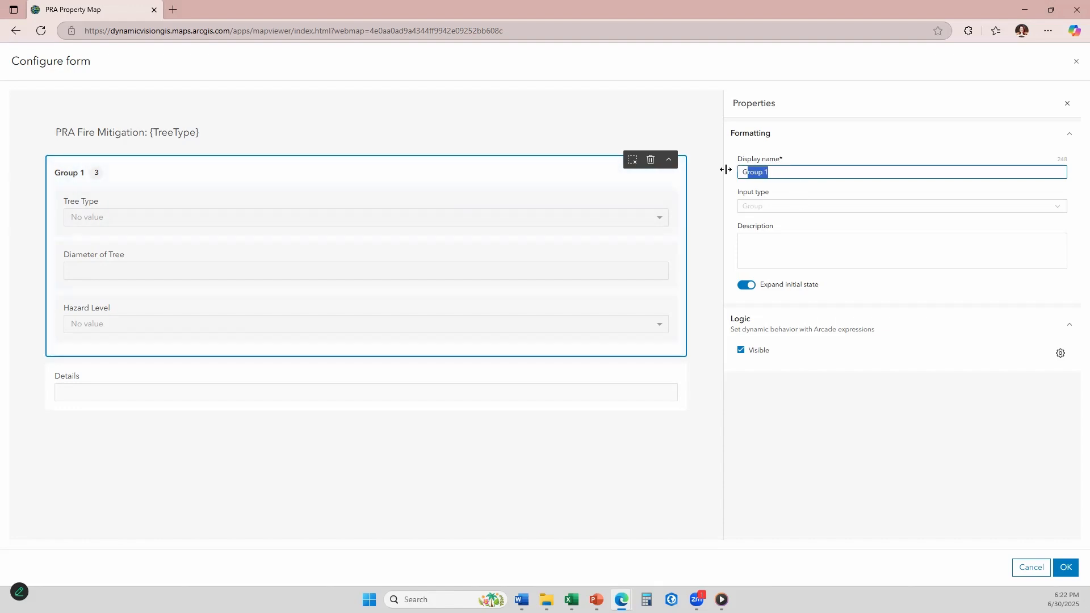
type("Hazard Tree Details")
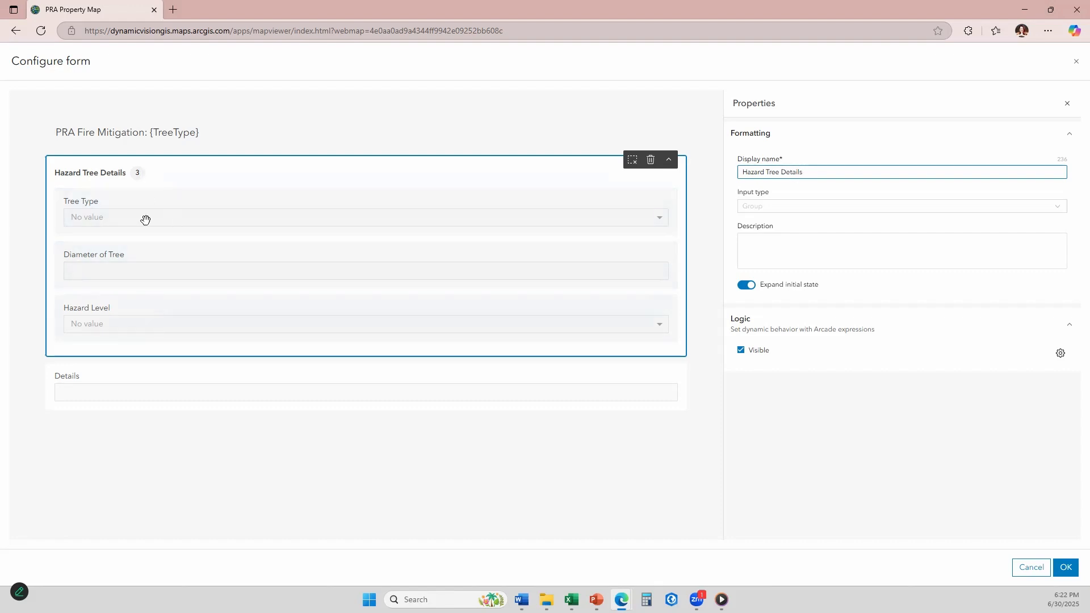
Step: Rename the Details field as Comments and set its input type to Text - Multiline
left_click(178, 384)
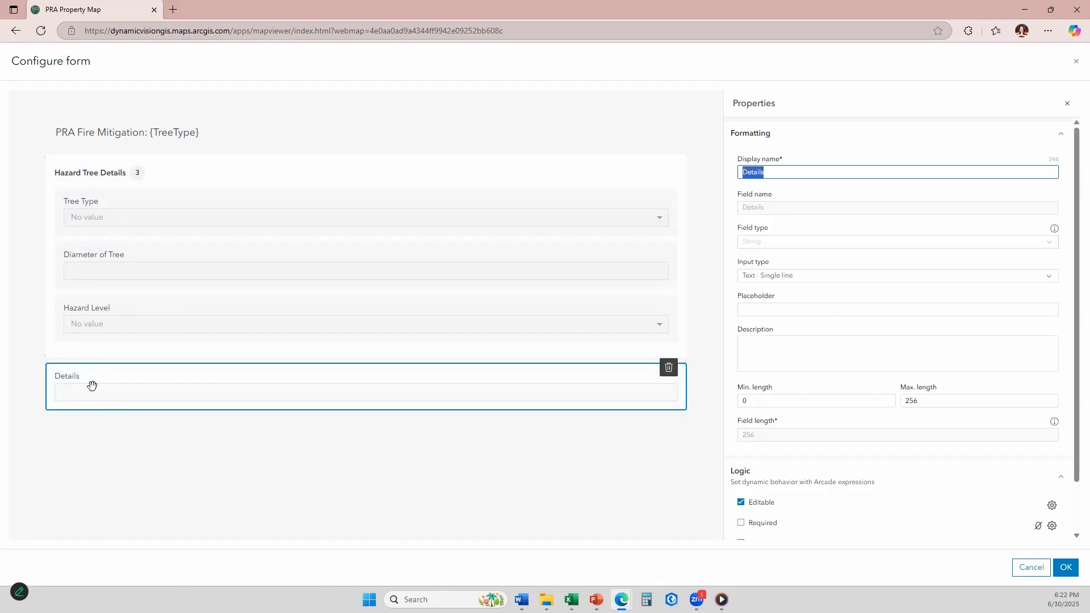
left_click(773, 173)
left_click_drag(774, 173, 732, 171)
type("Comments")
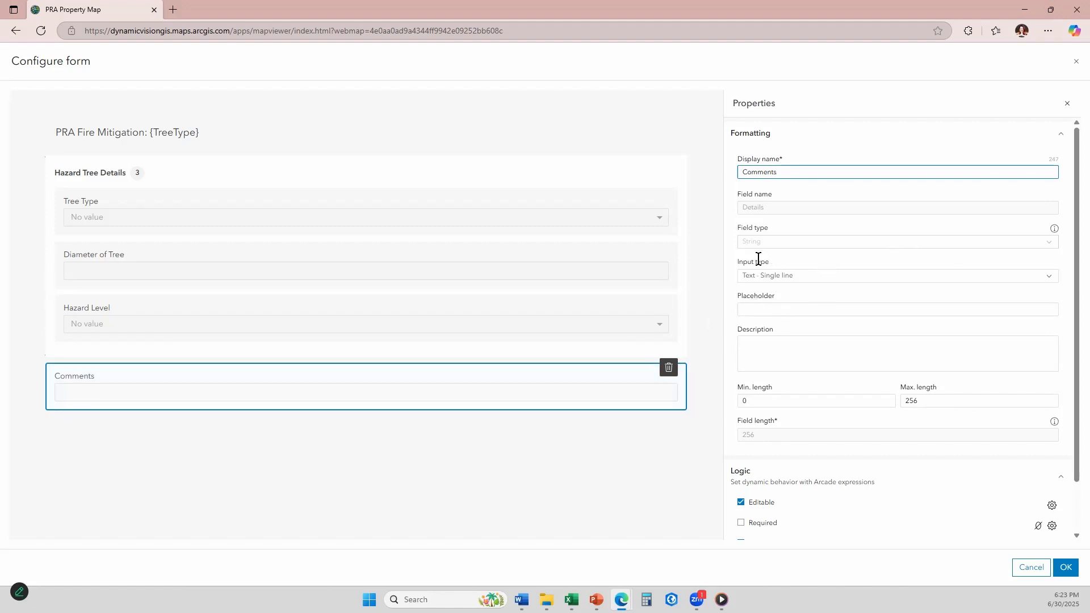
left_click(804, 279)
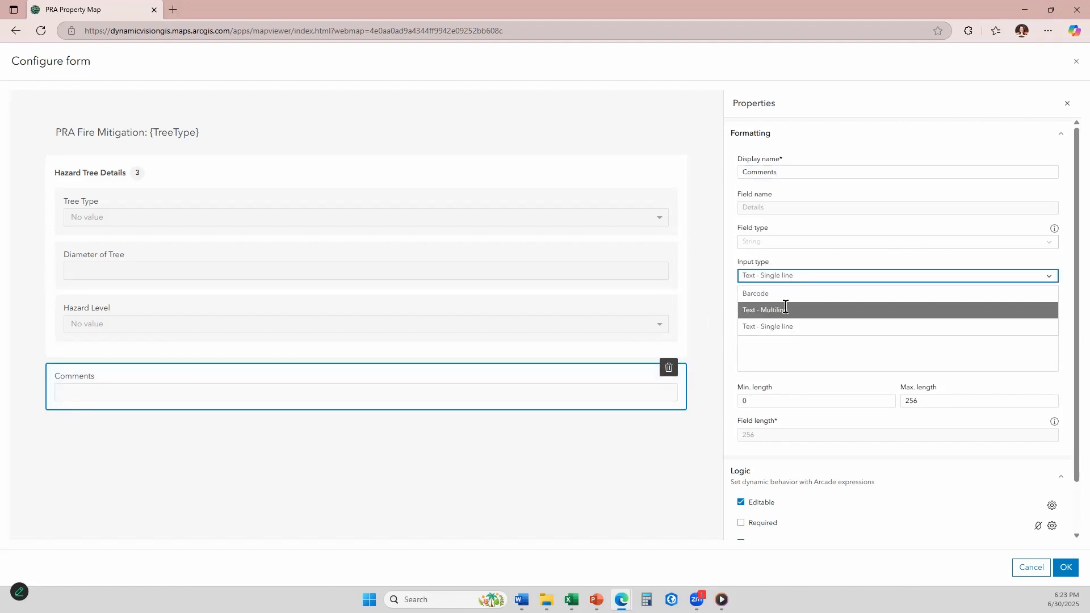
left_click(784, 307)
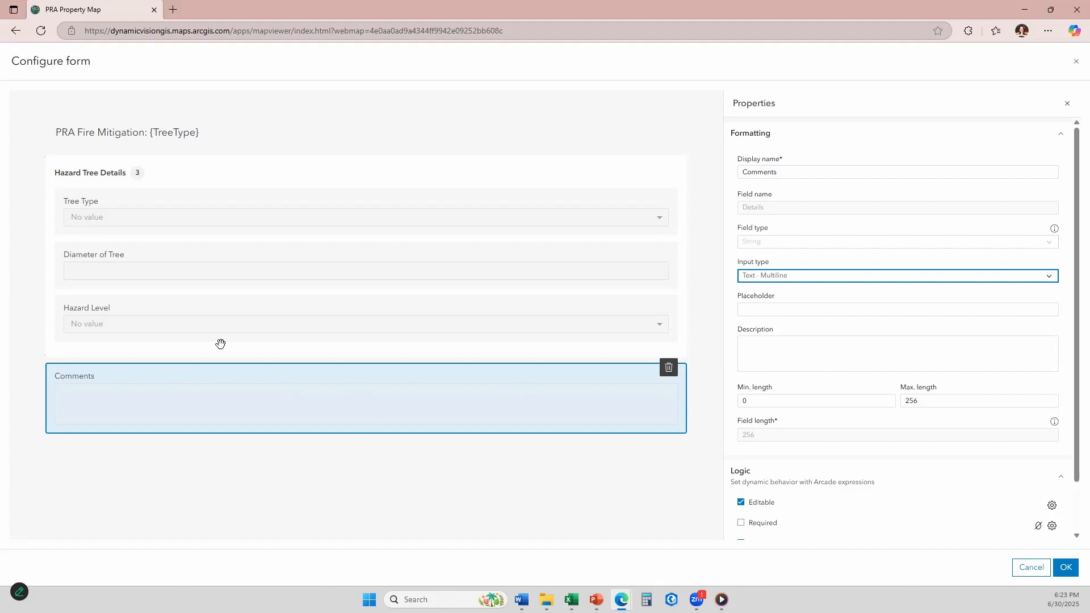
Step: Set the Tree Type field's input type to Radio buttons and relabel its "No value" option as Other
left_click(166, 211)
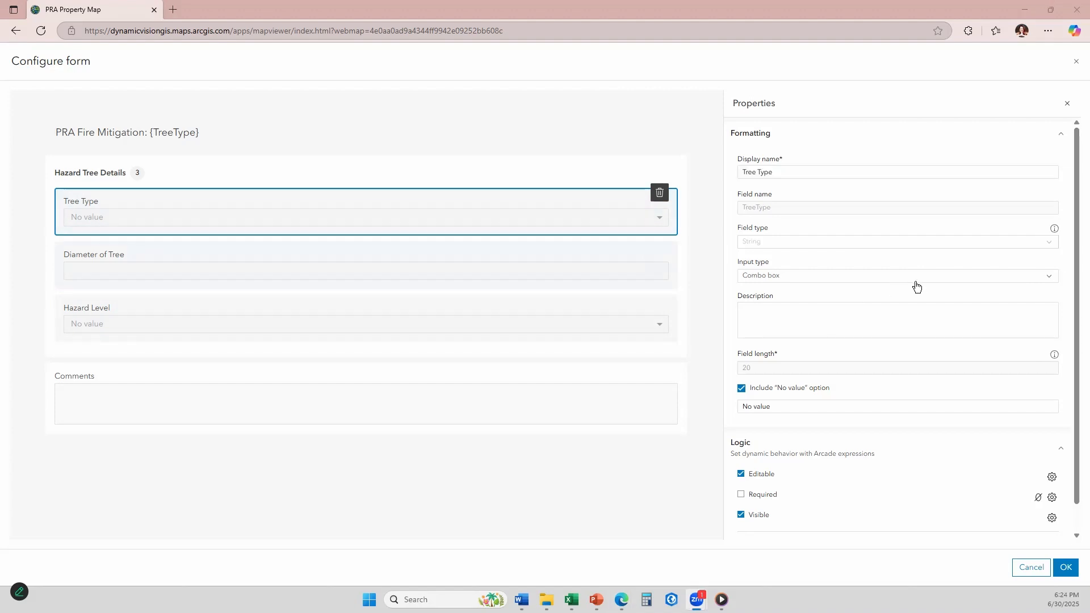
left_click(986, 282)
left_click(792, 311)
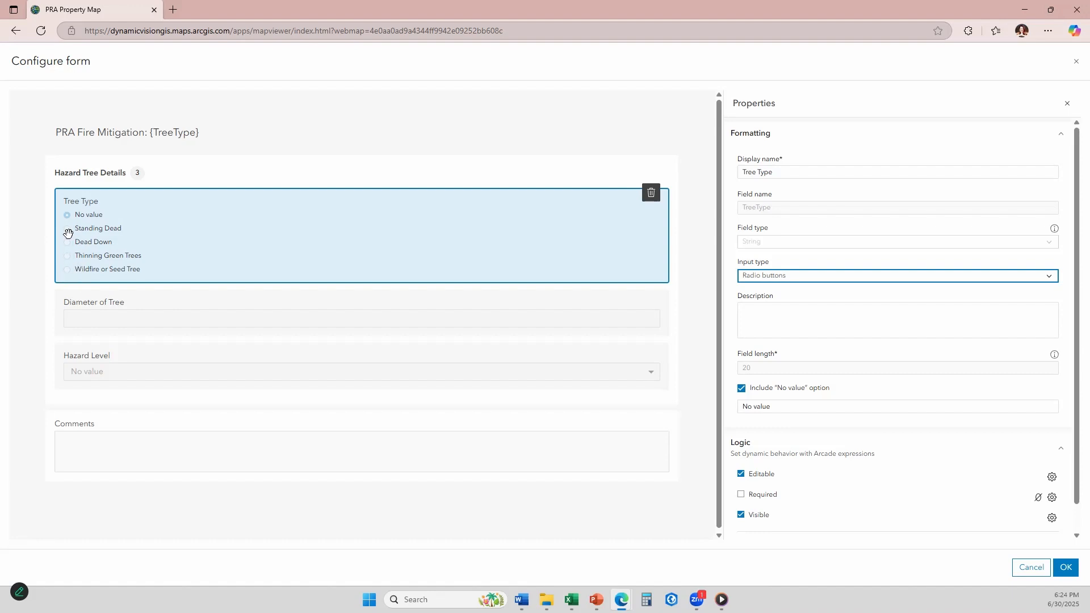
left_click(785, 408)
key("ctrl+a")
type("Other")
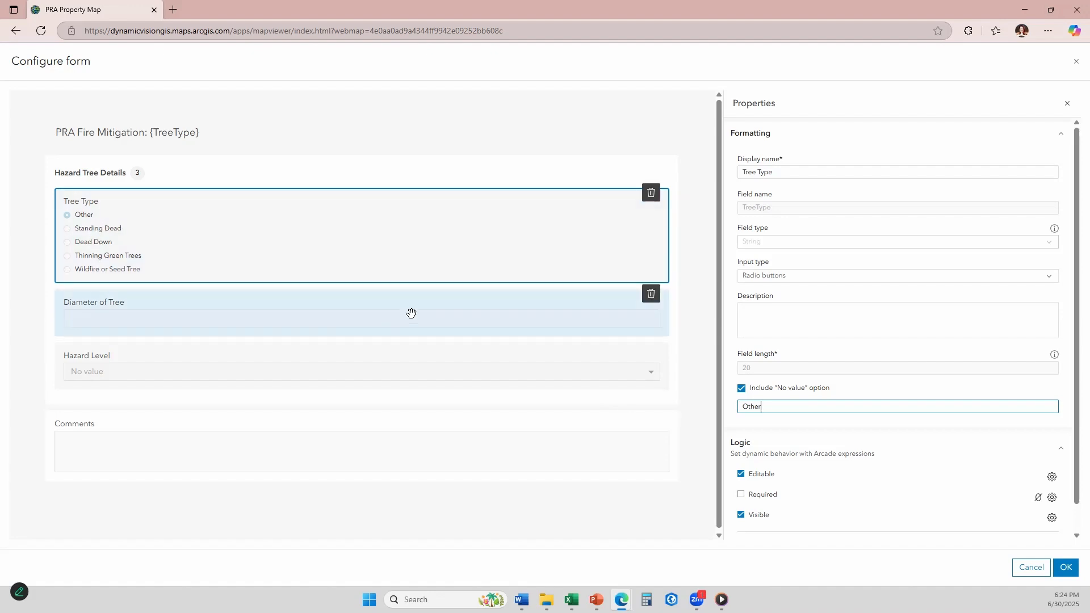
Step: Check the input types available for the Diameter of Tree field and make the field required
left_click(249, 311)
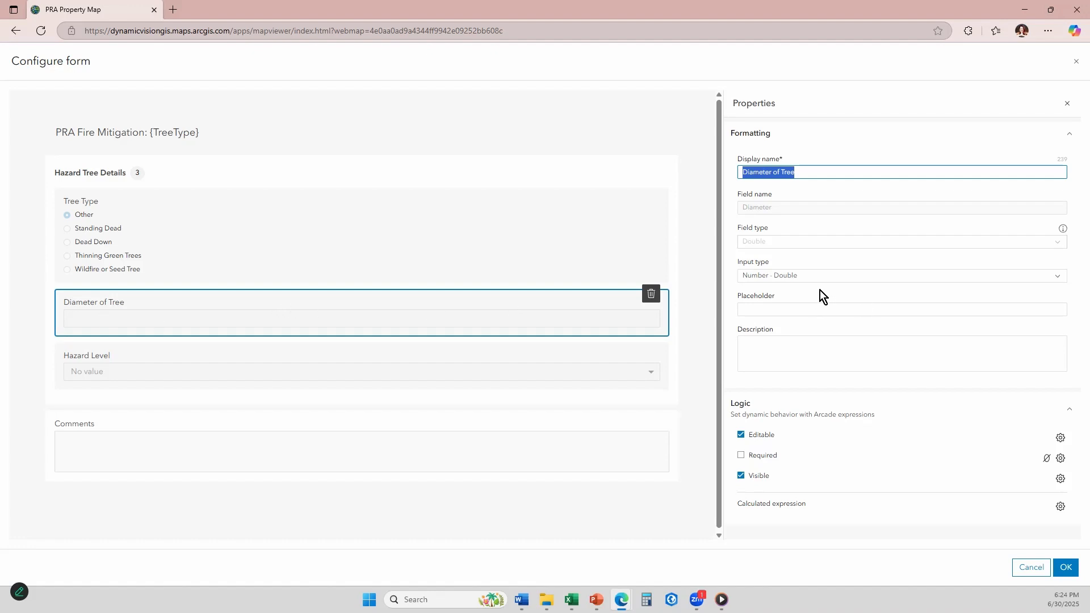
left_click(826, 277)
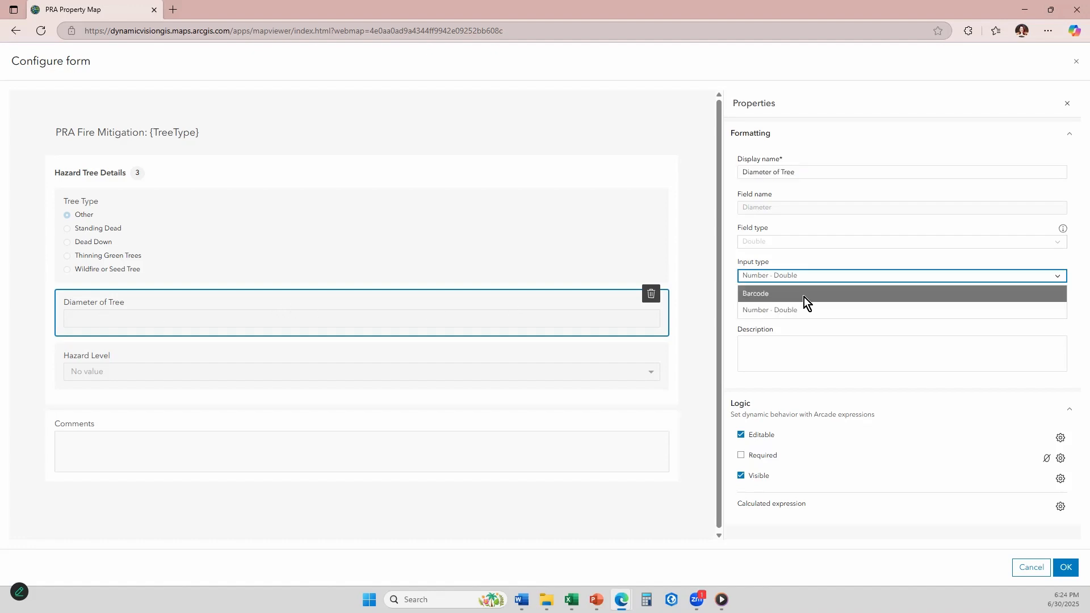
left_click(841, 254)
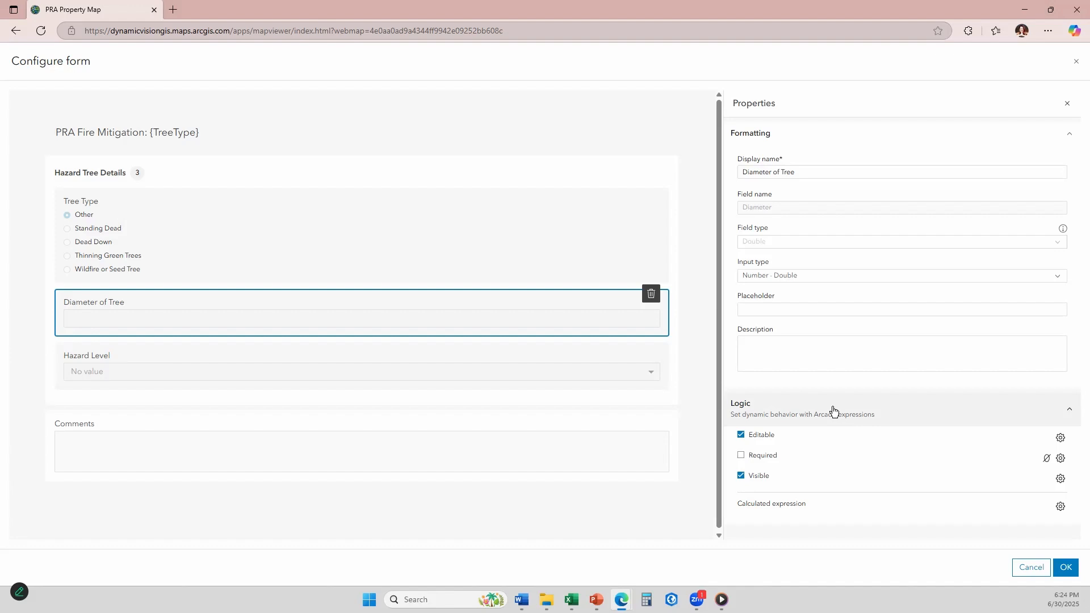
left_click(740, 455)
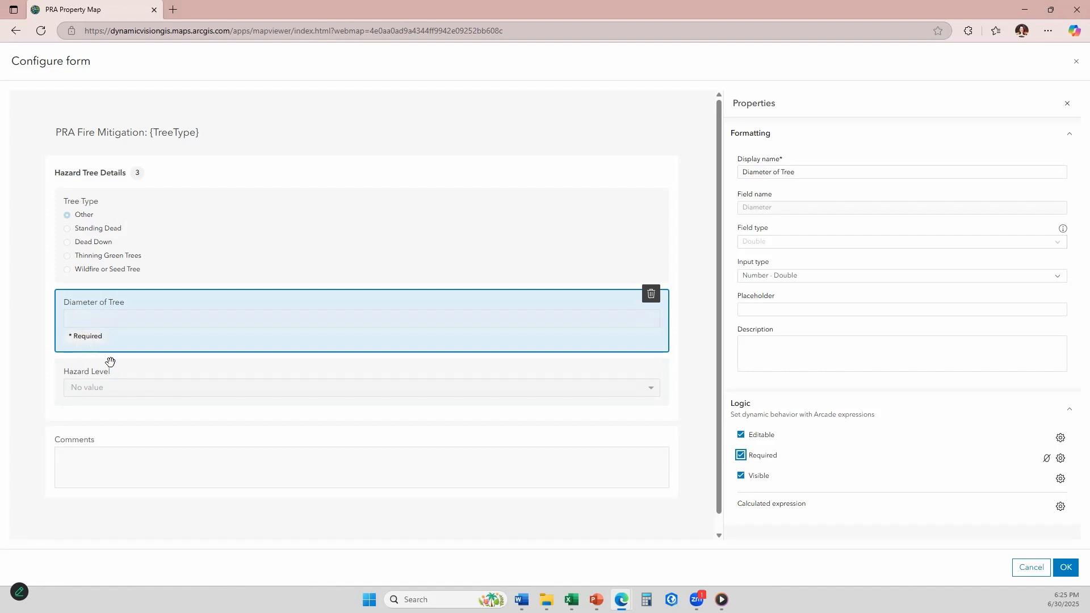
Step: Make the Hazard Level field required and set its input type to Radio buttons
left_click(166, 373)
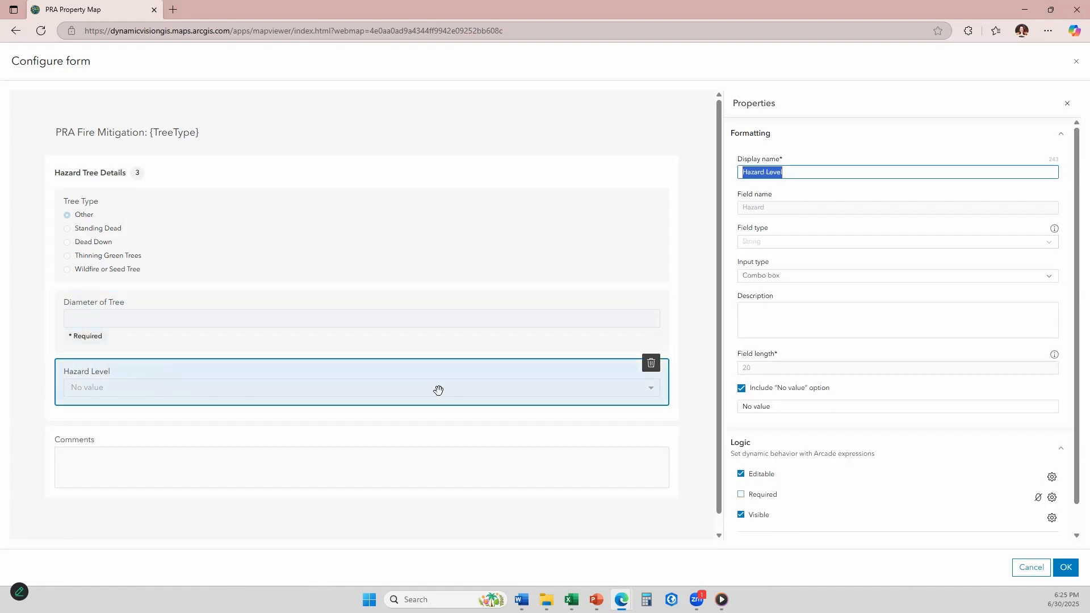
left_click(740, 495)
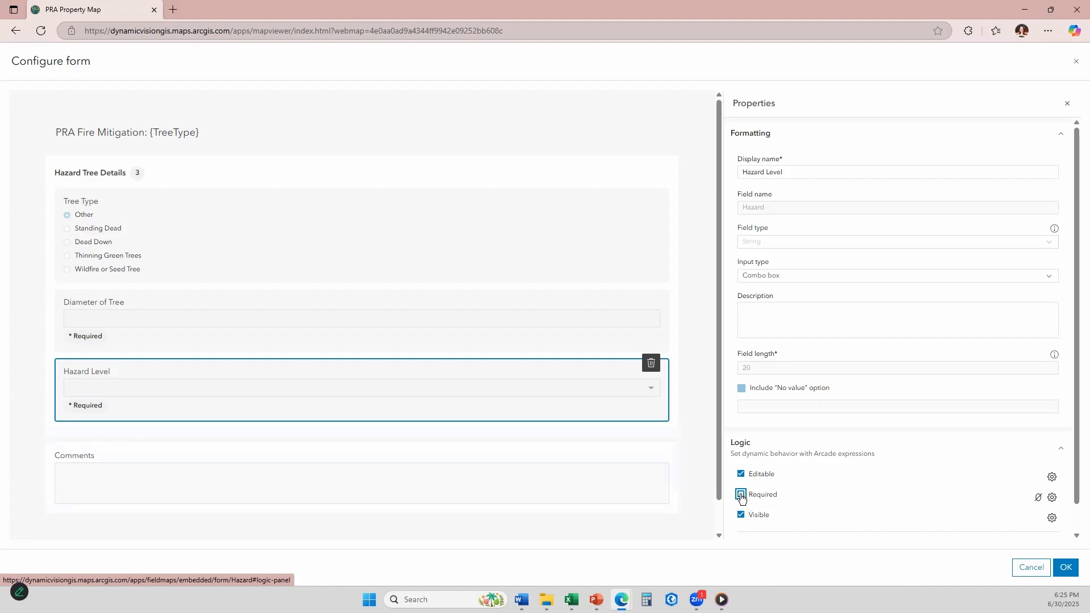
left_click(817, 276)
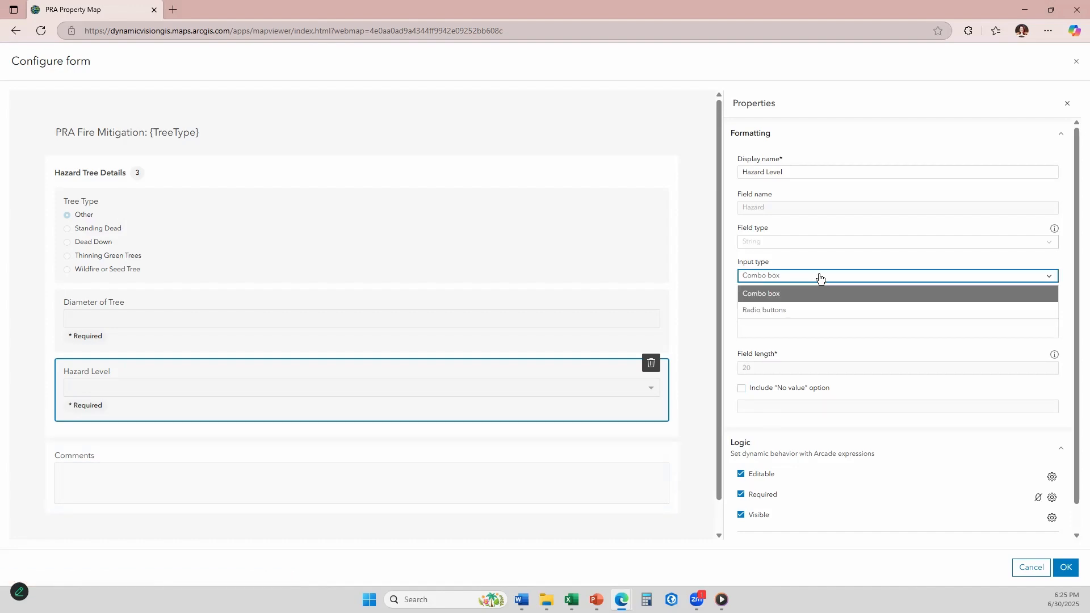
left_click(778, 310)
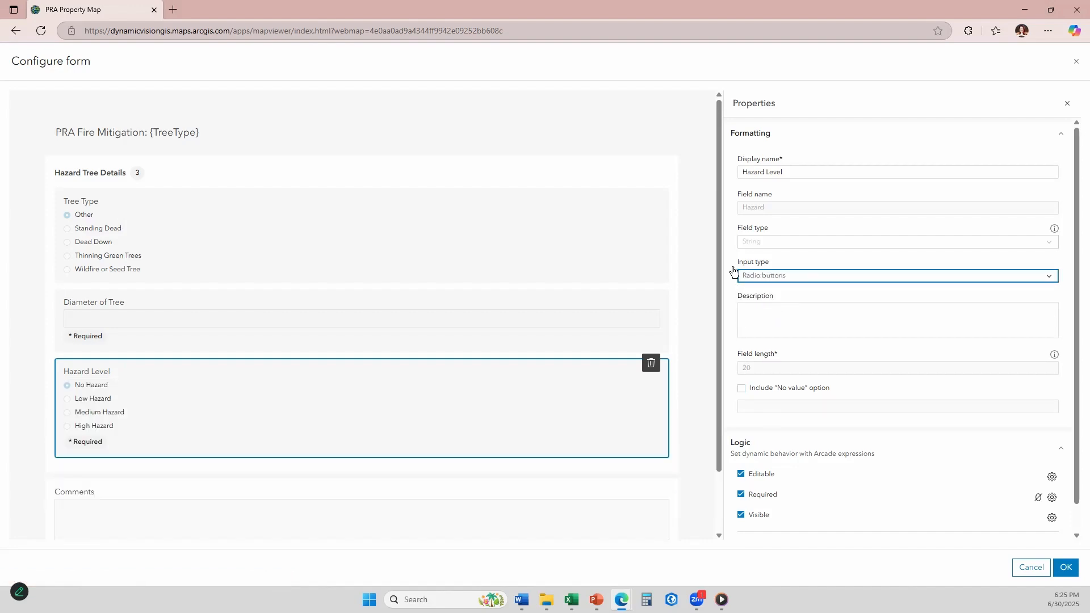
scroll(580, 404, "down", 1)
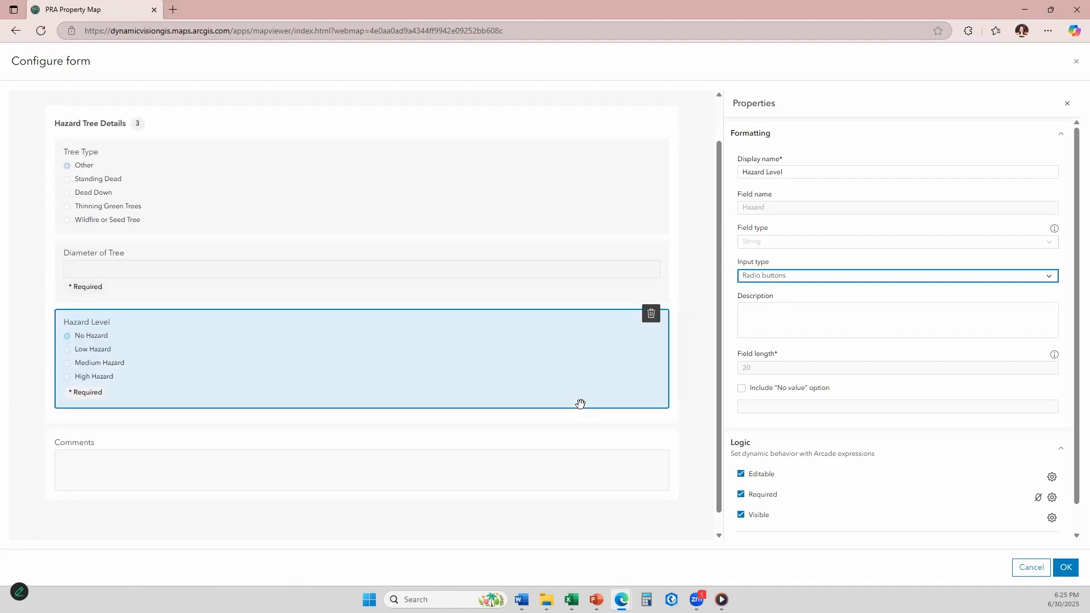
scroll(287, 375, "up", 1)
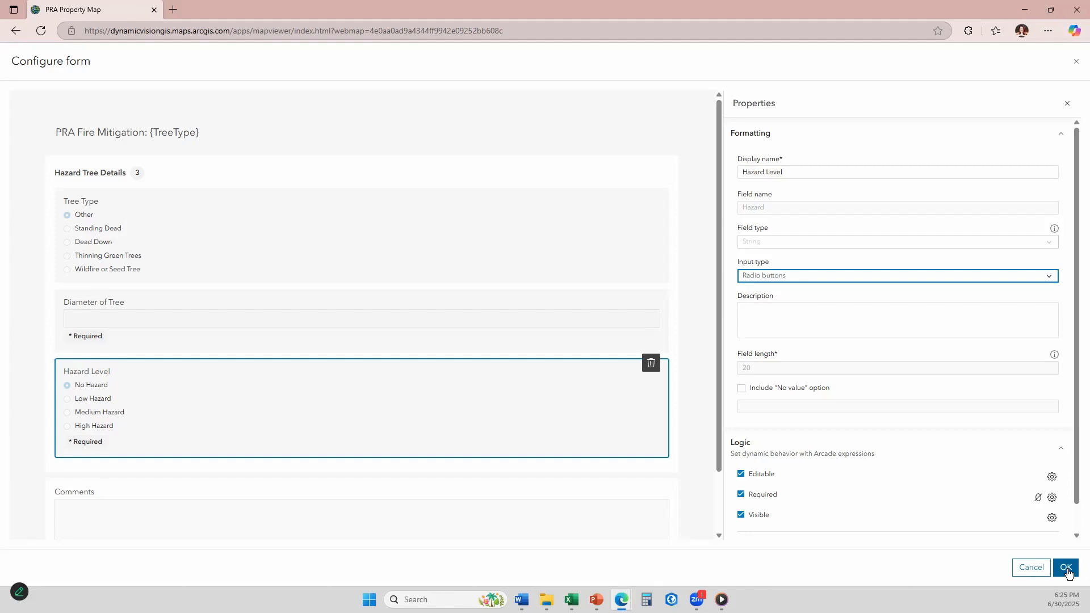
scroll(908, 454, "down", 2)
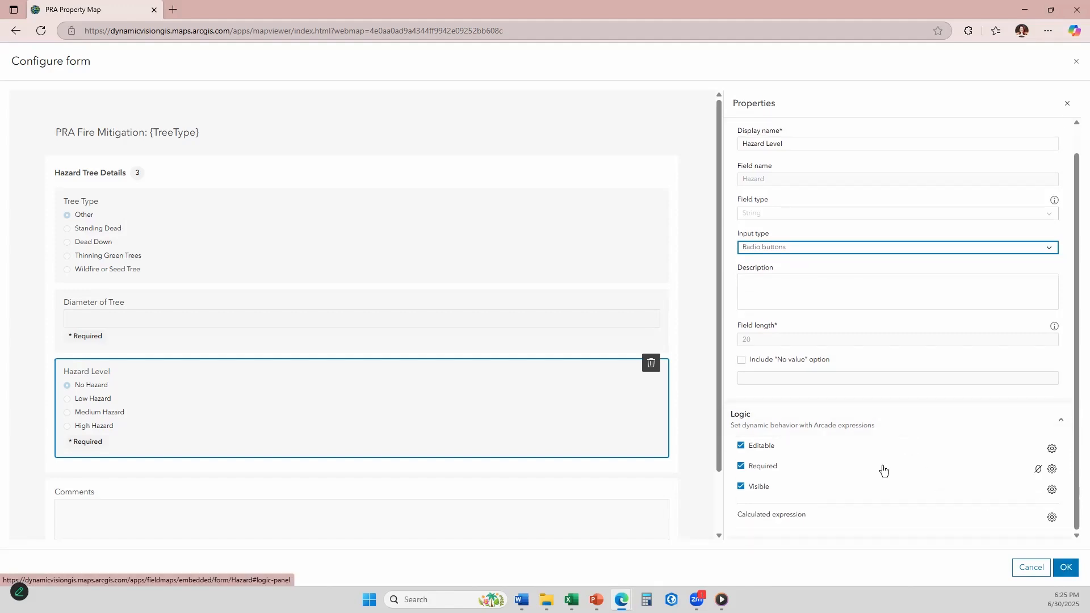
Step: Review the finished form layout, apply the form configuration and save the PRA Property Map
scroll(665, 485, "down", 2)
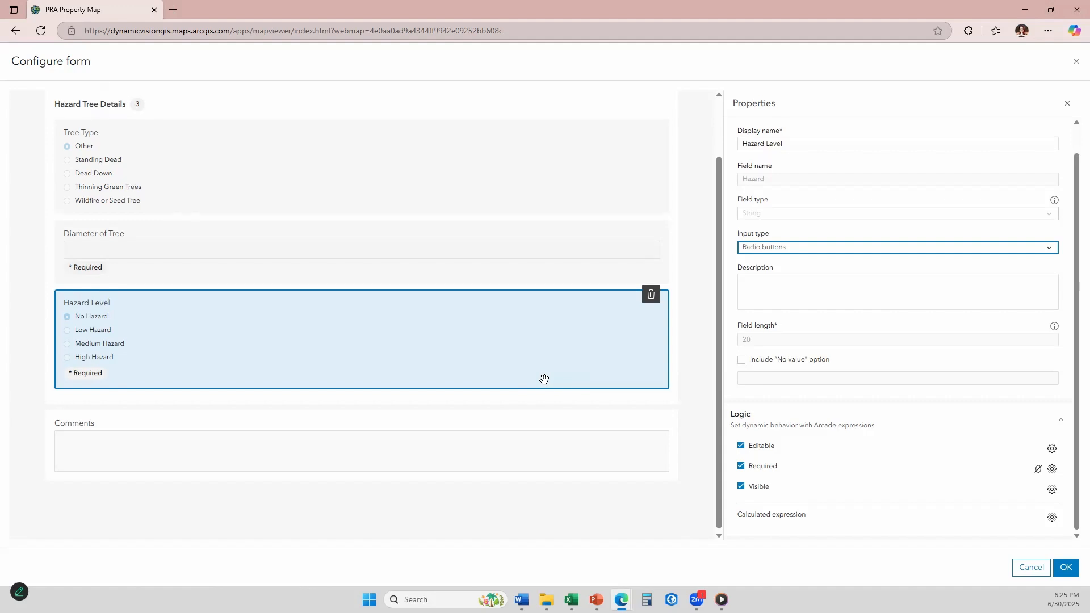
scroll(543, 378, "up", 2)
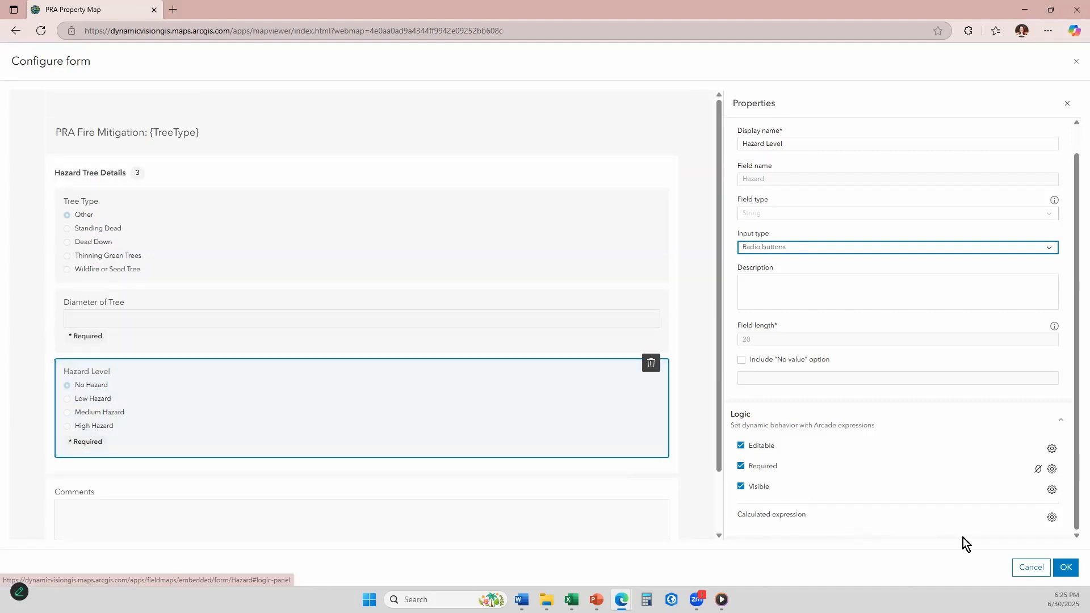
left_click(1064, 567)
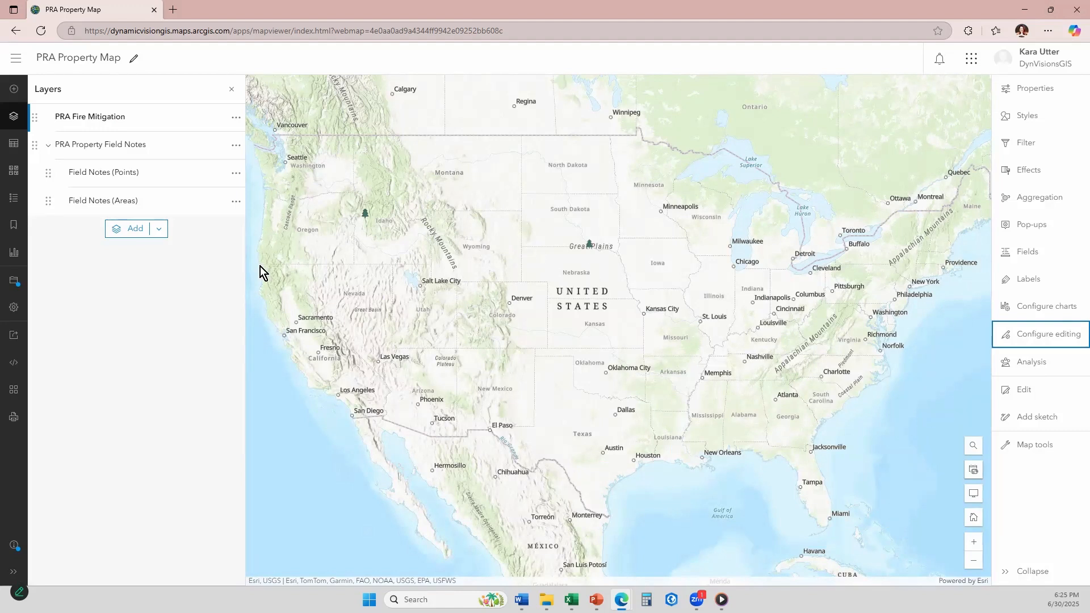
left_click(14, 282)
left_click(54, 284)
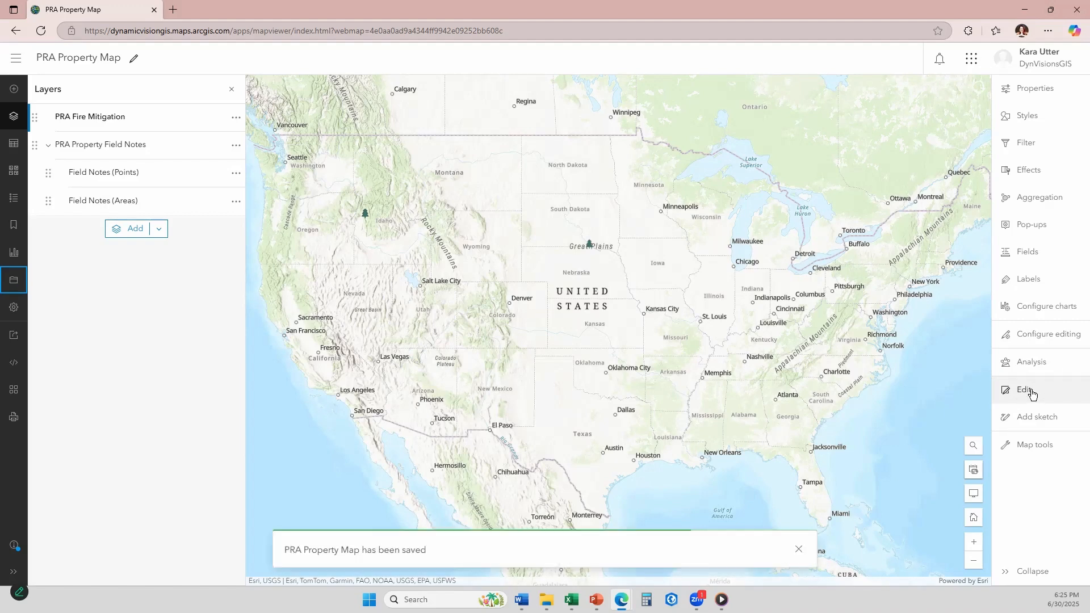
Step: Place a new Thinning Green Trees point of the PRA Fire Mitigation layer just east of the existing Great Plains tree
left_click(1025, 391)
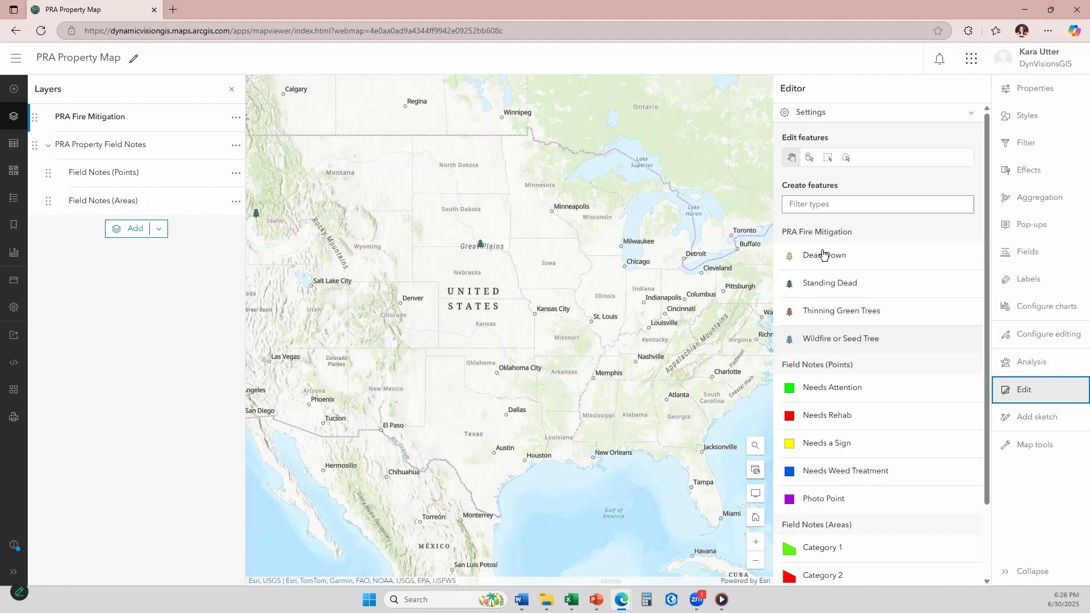
left_click(827, 312)
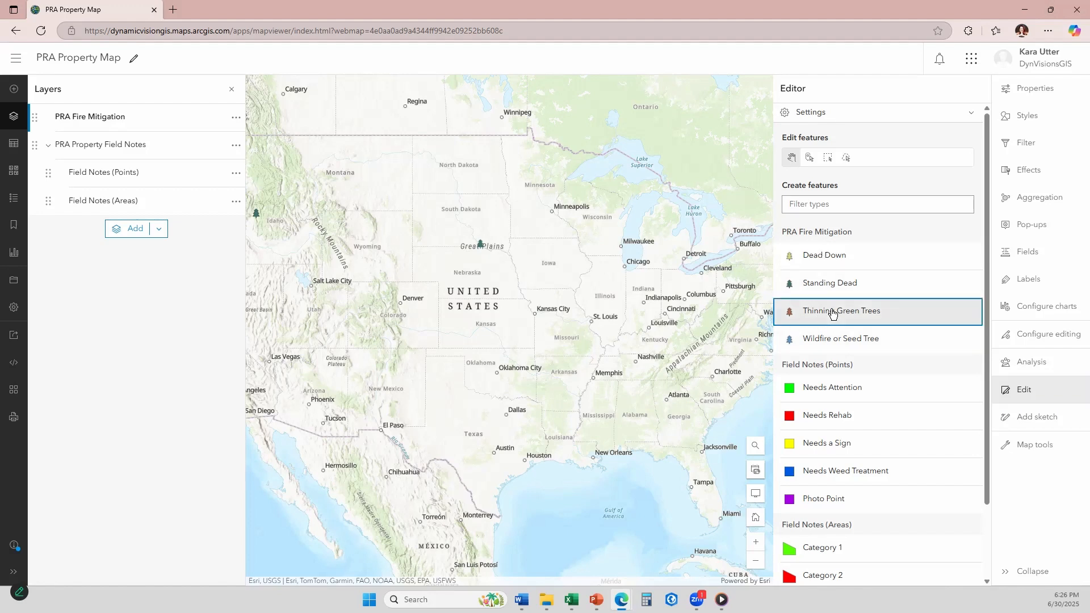
left_click(517, 250)
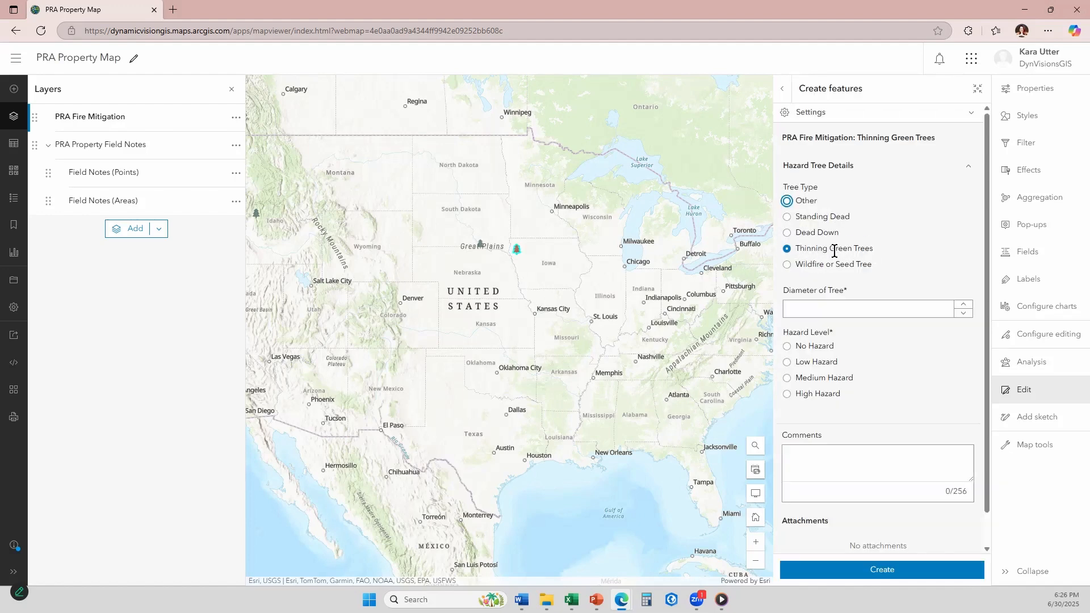
Step: Test leaving the required Diameter of Tree field empty, and set the new point's diameter to 15
left_click(823, 309)
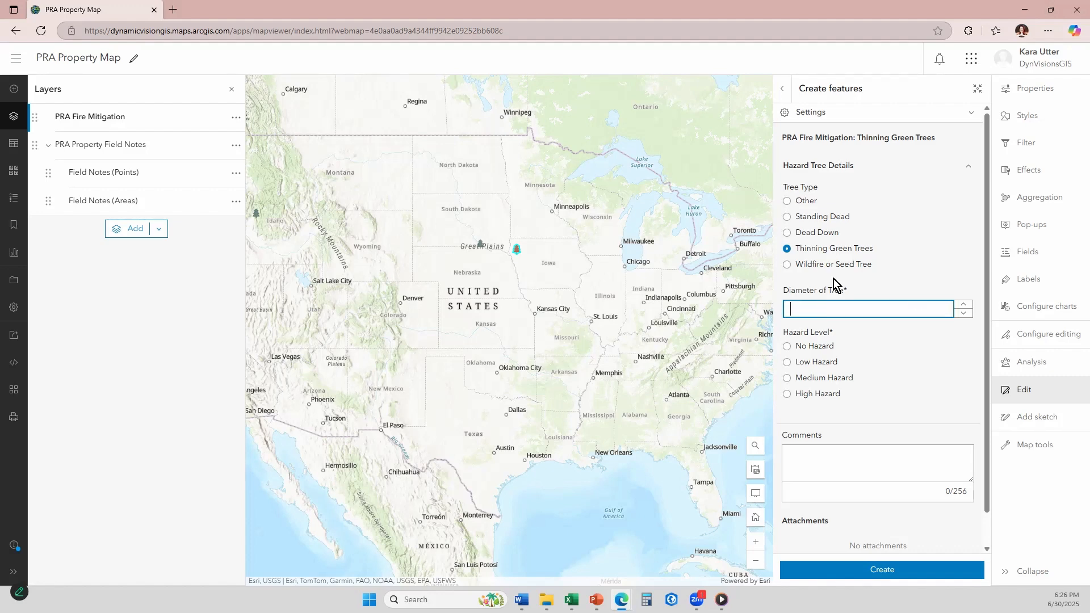
left_click(851, 324)
left_click(787, 331)
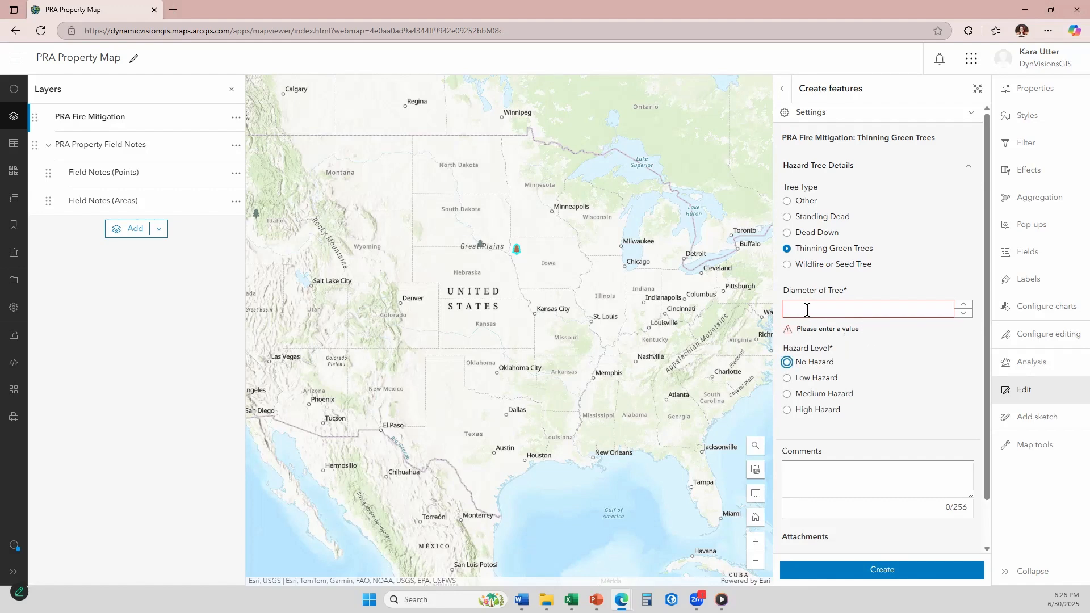
left_click(872, 311)
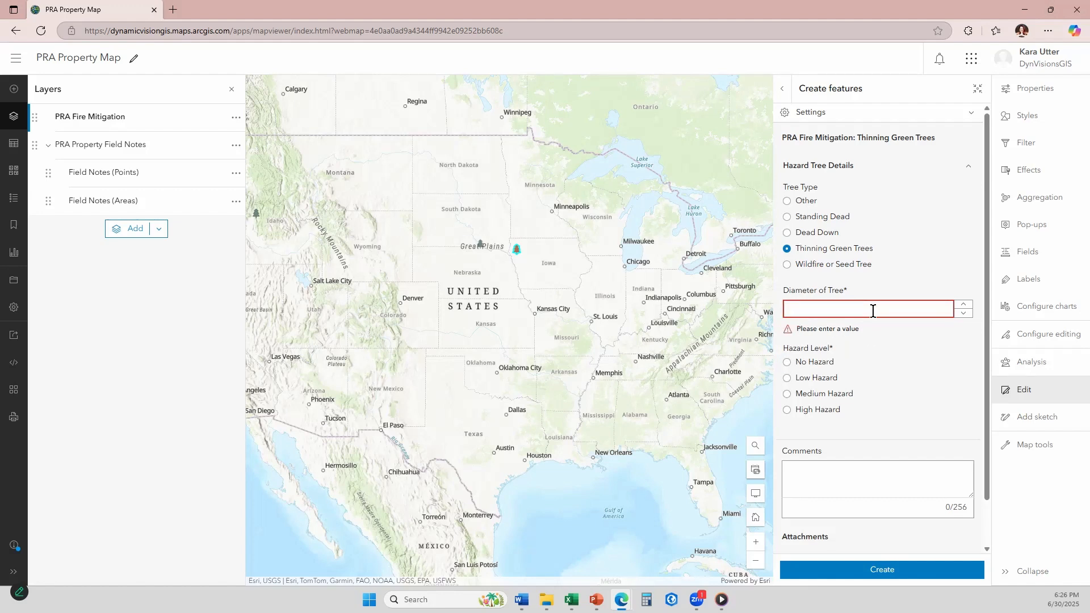
type("15")
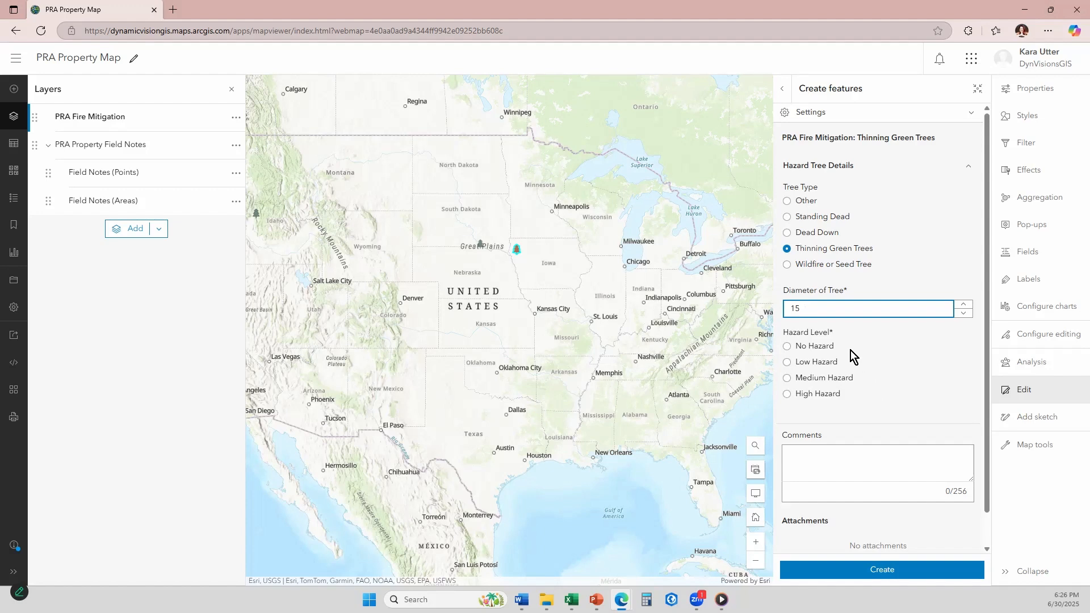
Step: Set the hazard level to Medium Hazard, enter the comment "Leaning on a live tree" and create the feature
left_click(787, 378)
left_click(835, 459)
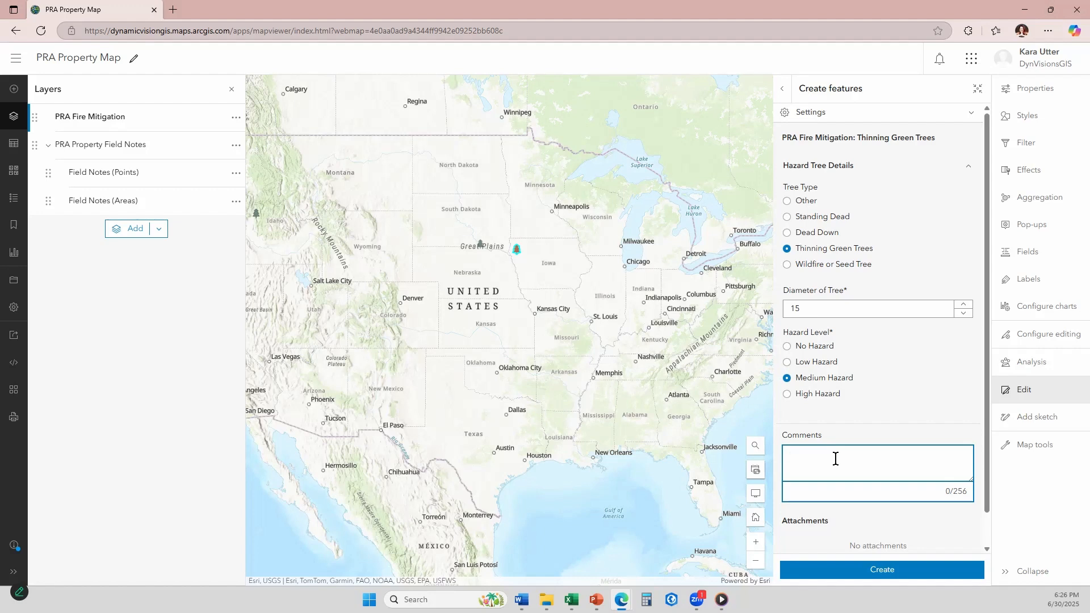
type("Leaning on a live tree")
scroll(860, 481, "down", 1)
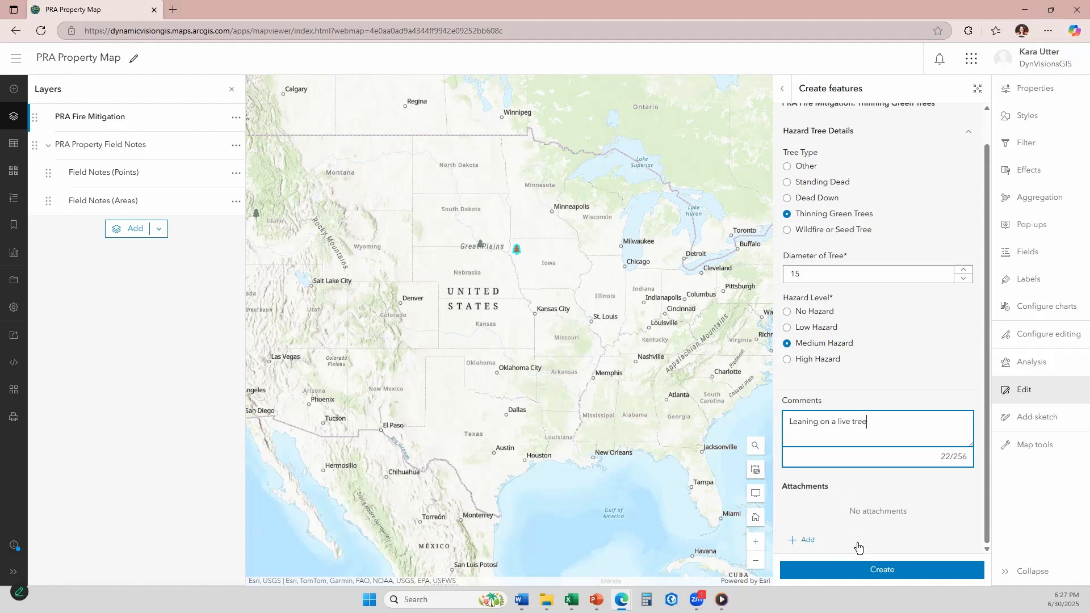
left_click(881, 574)
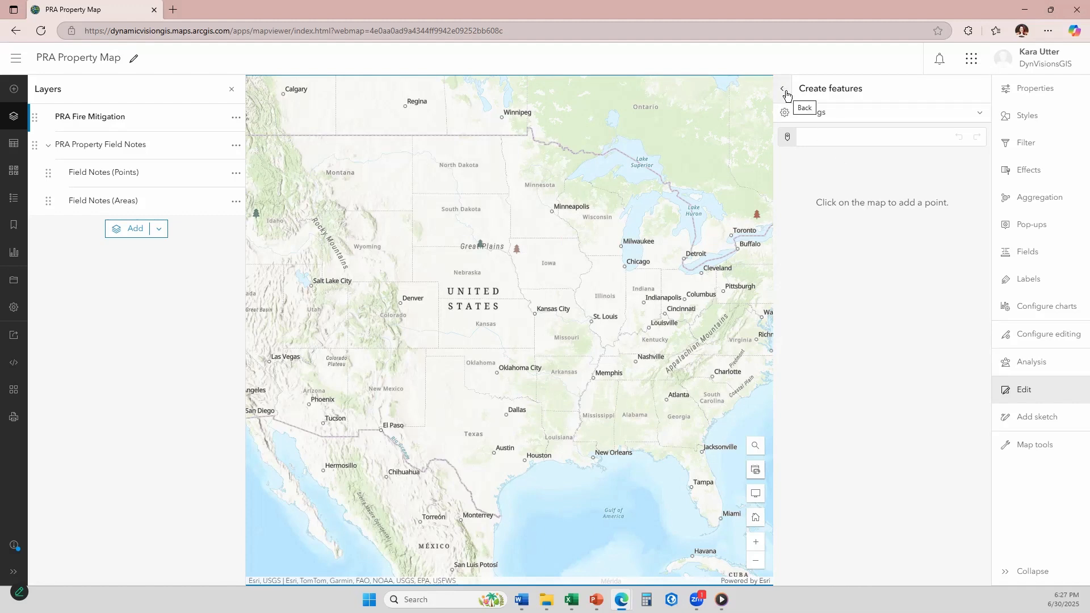
Step: Select the new Thinning Green Trees point for editing and extend its comment to "Leaning on a live tree with a dead tree at the base."
left_click(782, 90)
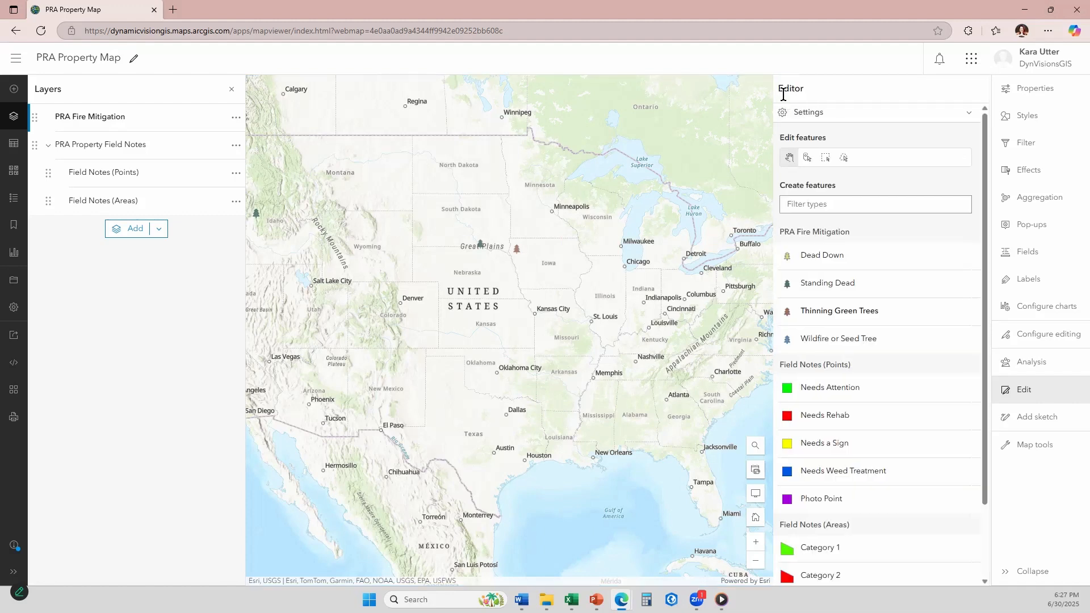
left_click(811, 160)
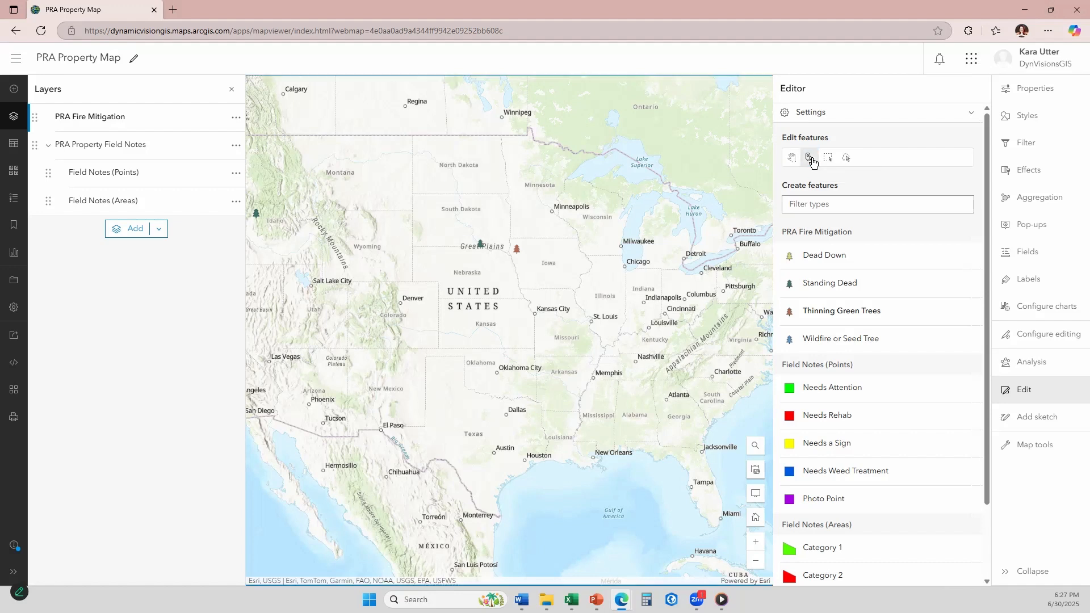
left_click(516, 249)
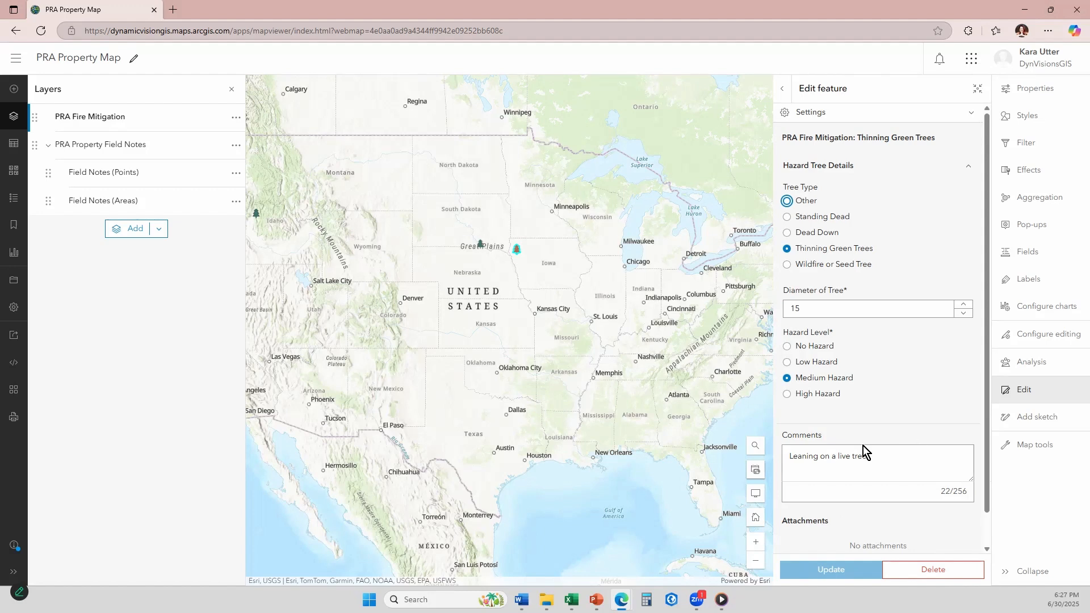
left_click(877, 454)
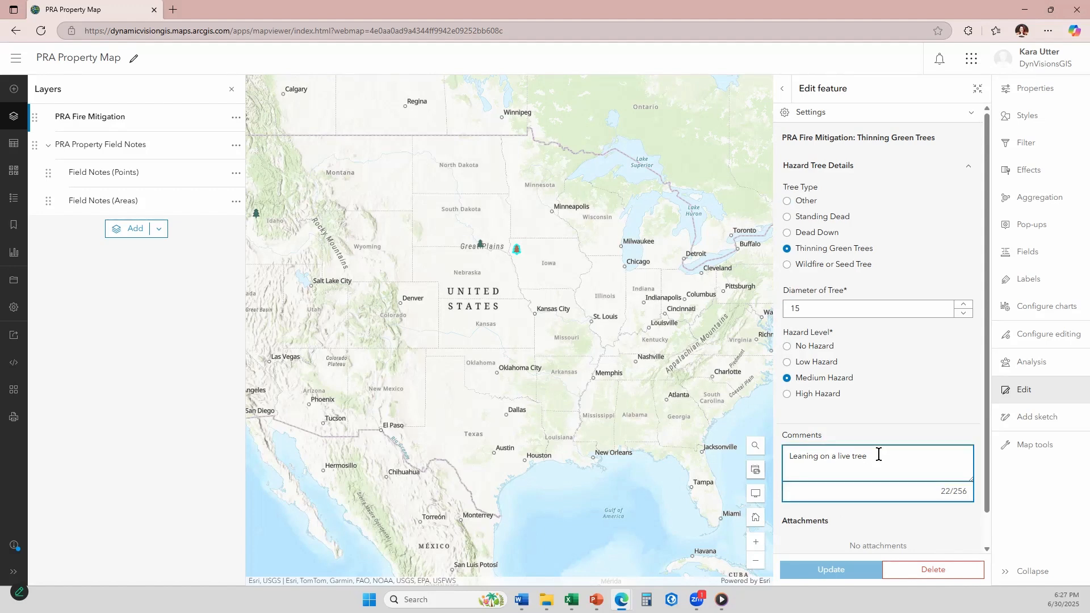
type("wit")
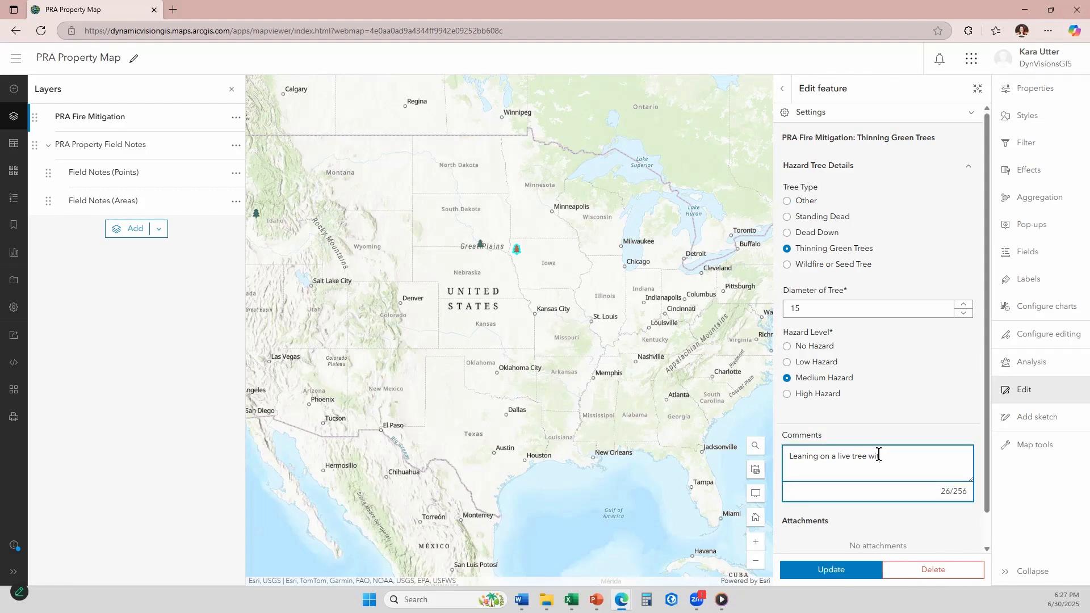
type("h a dead tree at the base.")
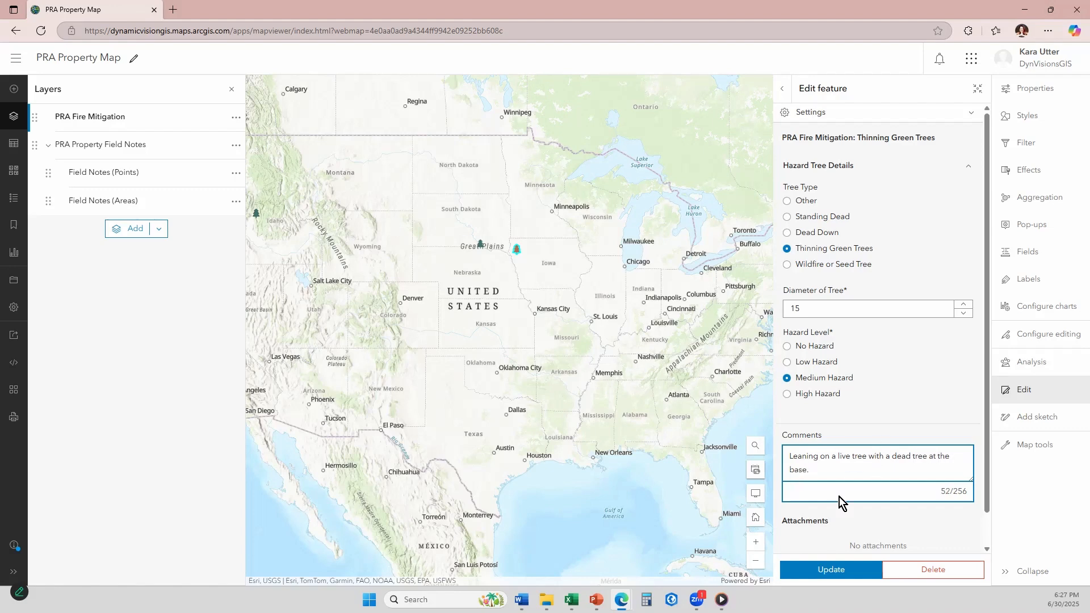